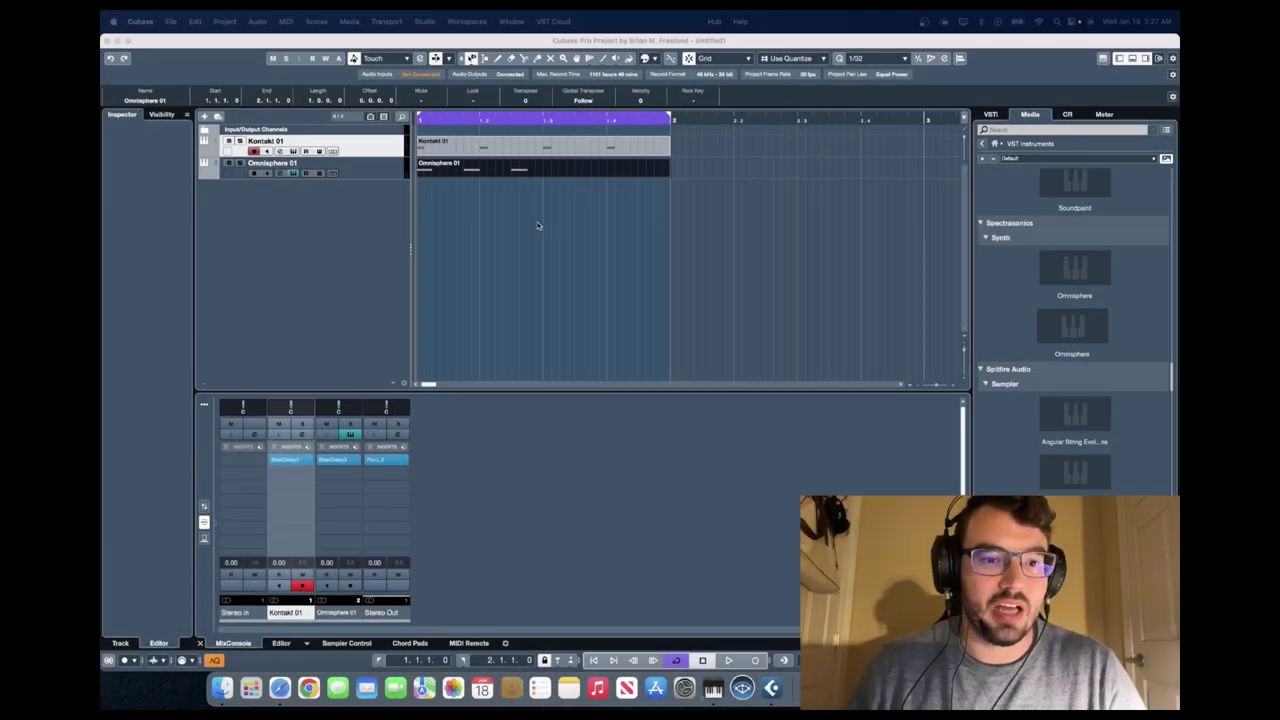
Step: Close the rear BlastDelay editor, select Omnisphere 01, and play the project once through
left_click(321, 461)
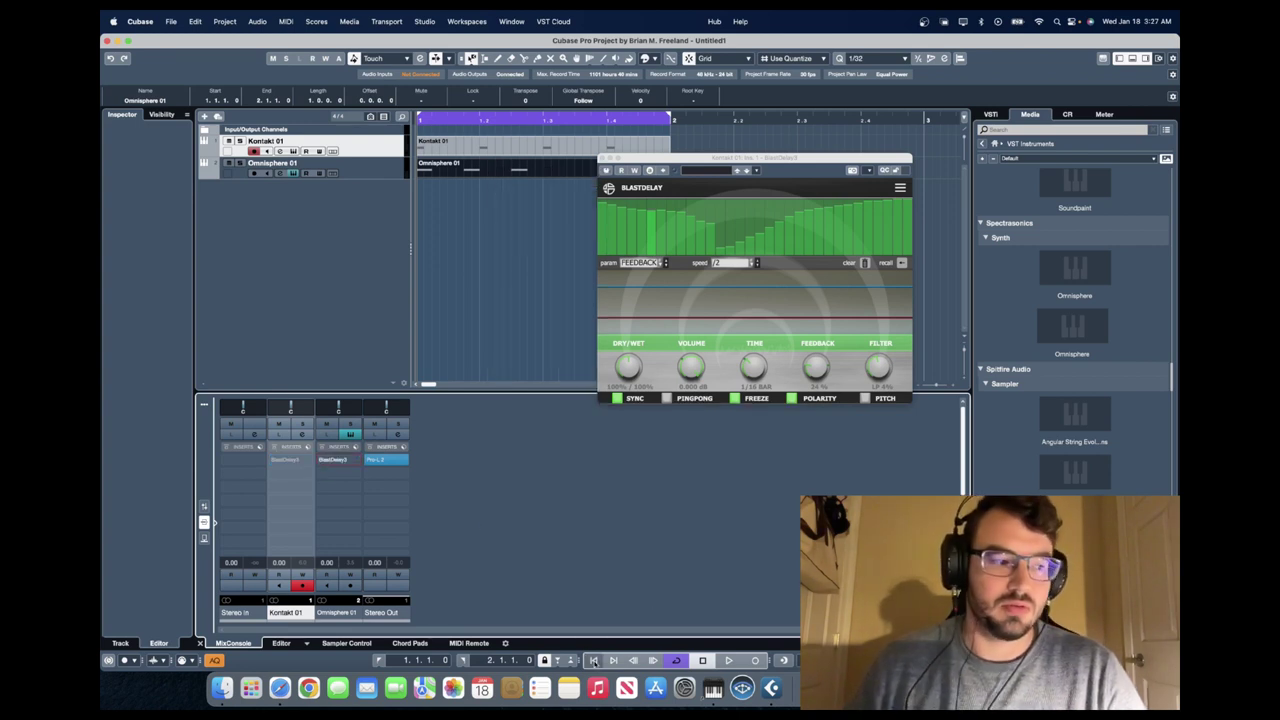
left_click_drag(828, 162, 859, 225)
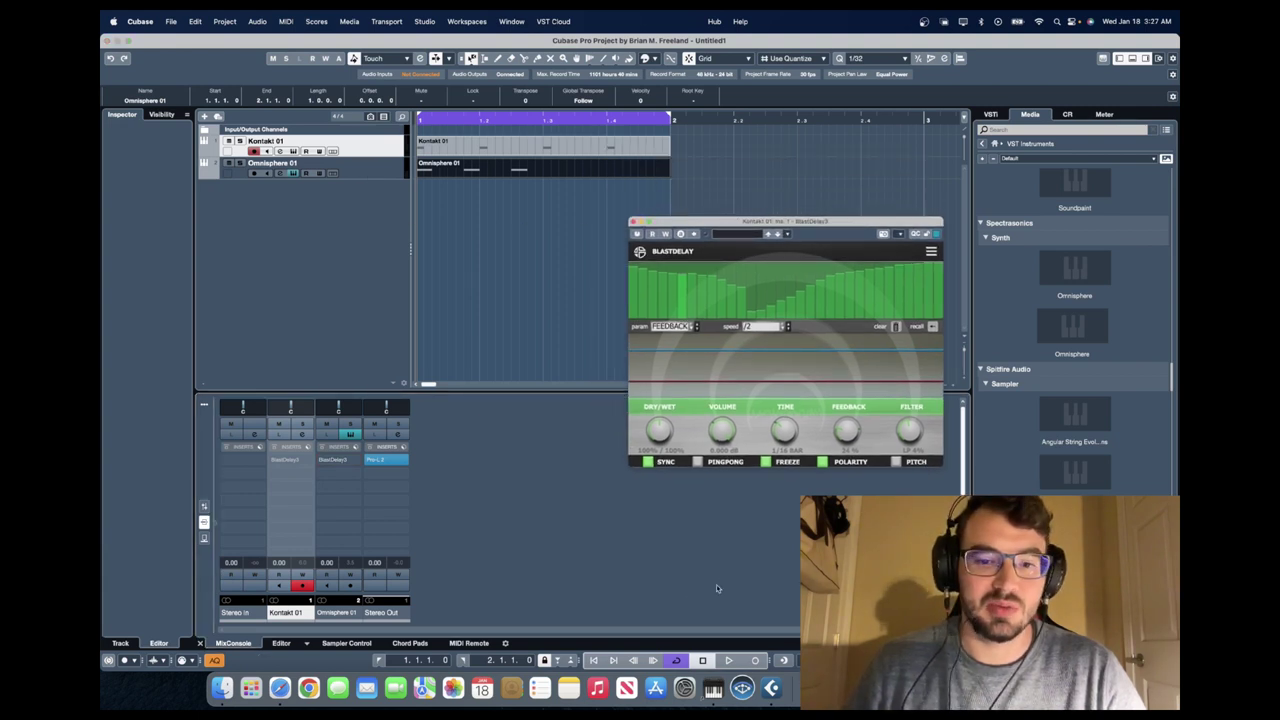
left_click(366, 176)
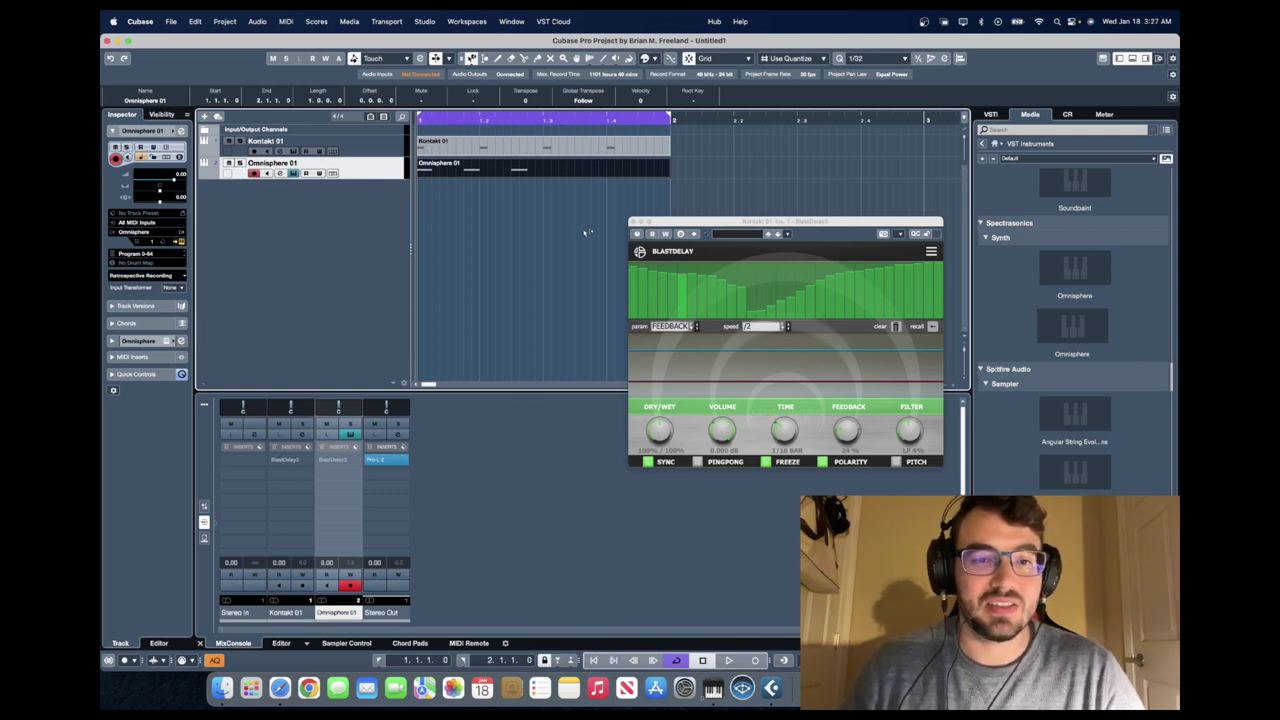
key("space")
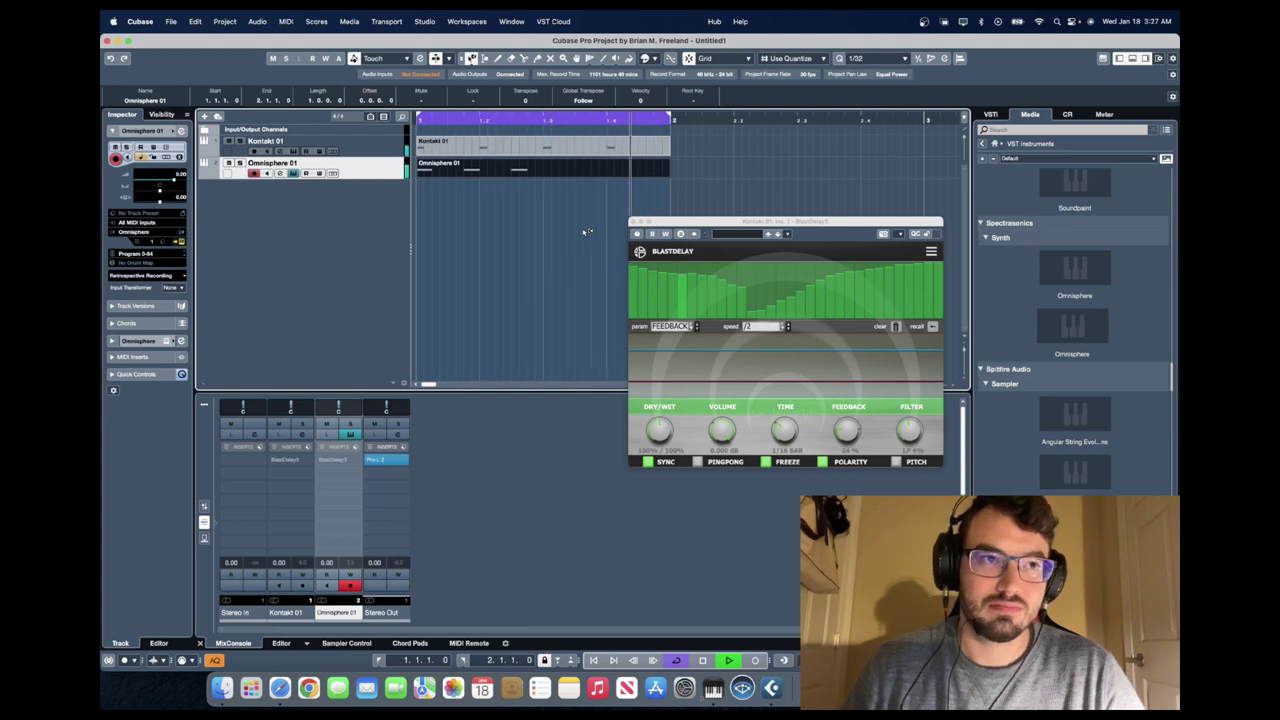
key("space")
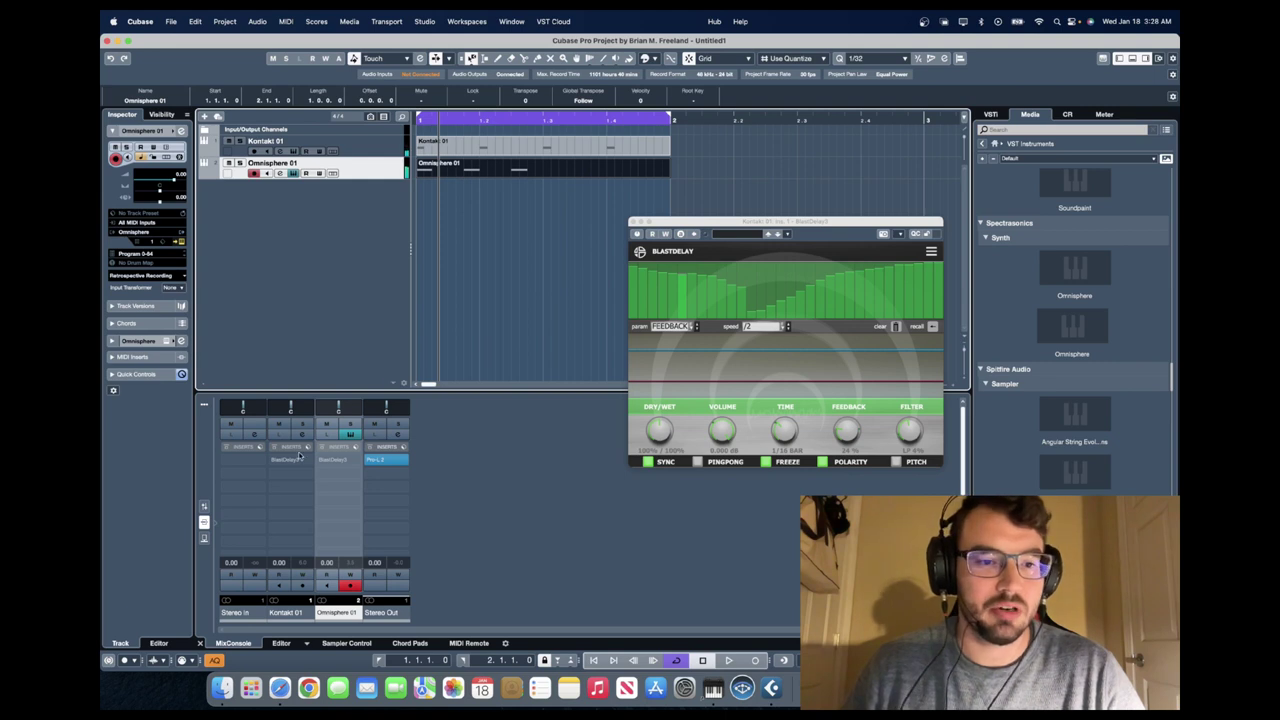
Step: Open Kontakt 01's BlastDelay, solo Kontakt 01, and play from the project start
left_click(274, 462)
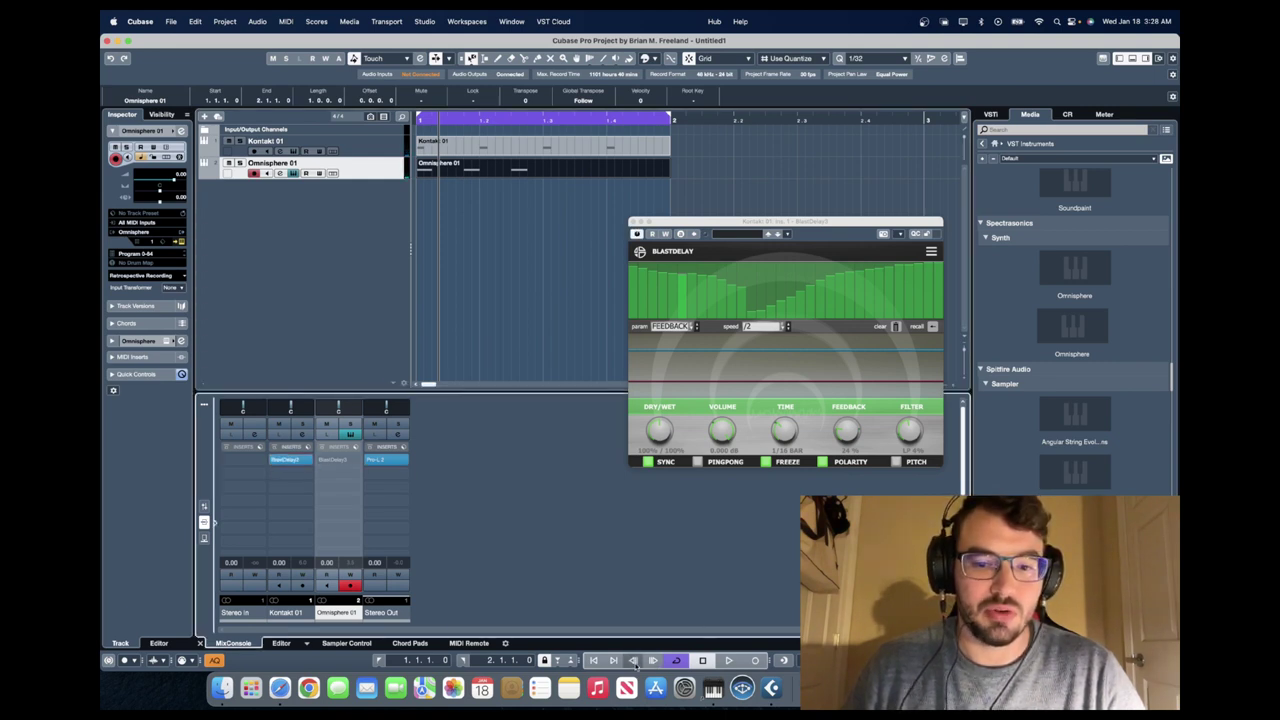
left_click(594, 661)
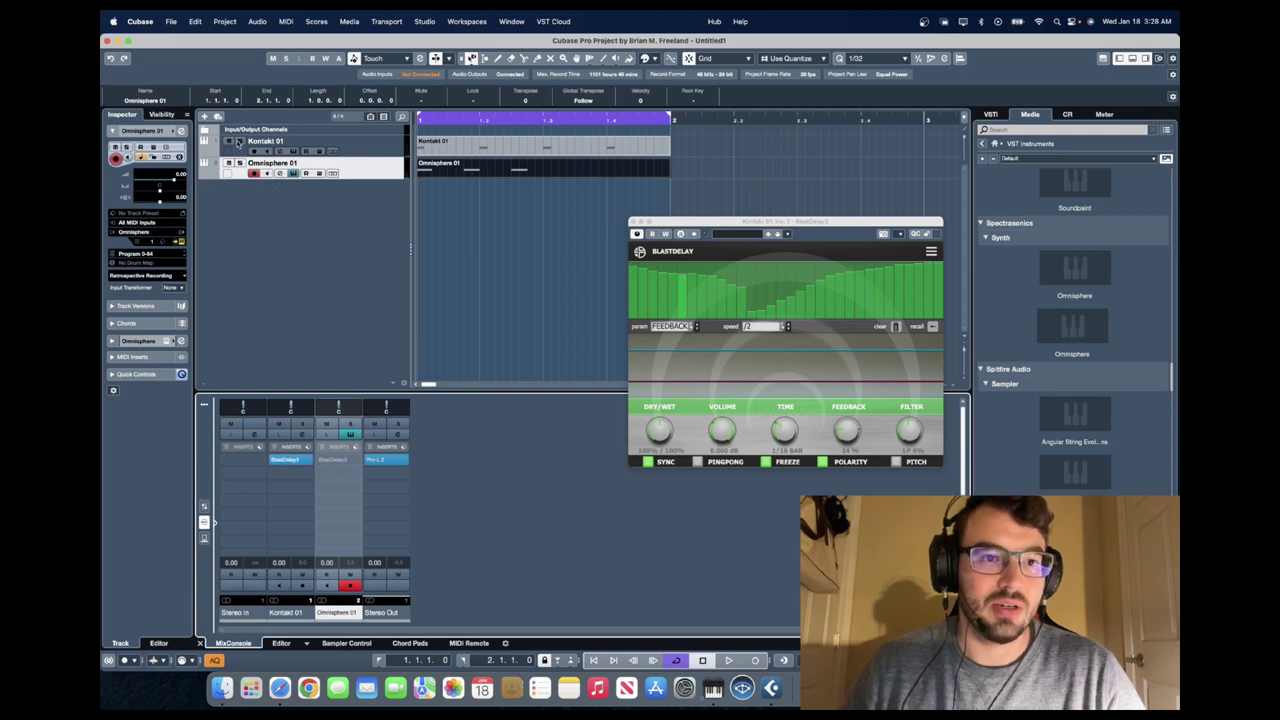
left_click(239, 141)
left_click(378, 150)
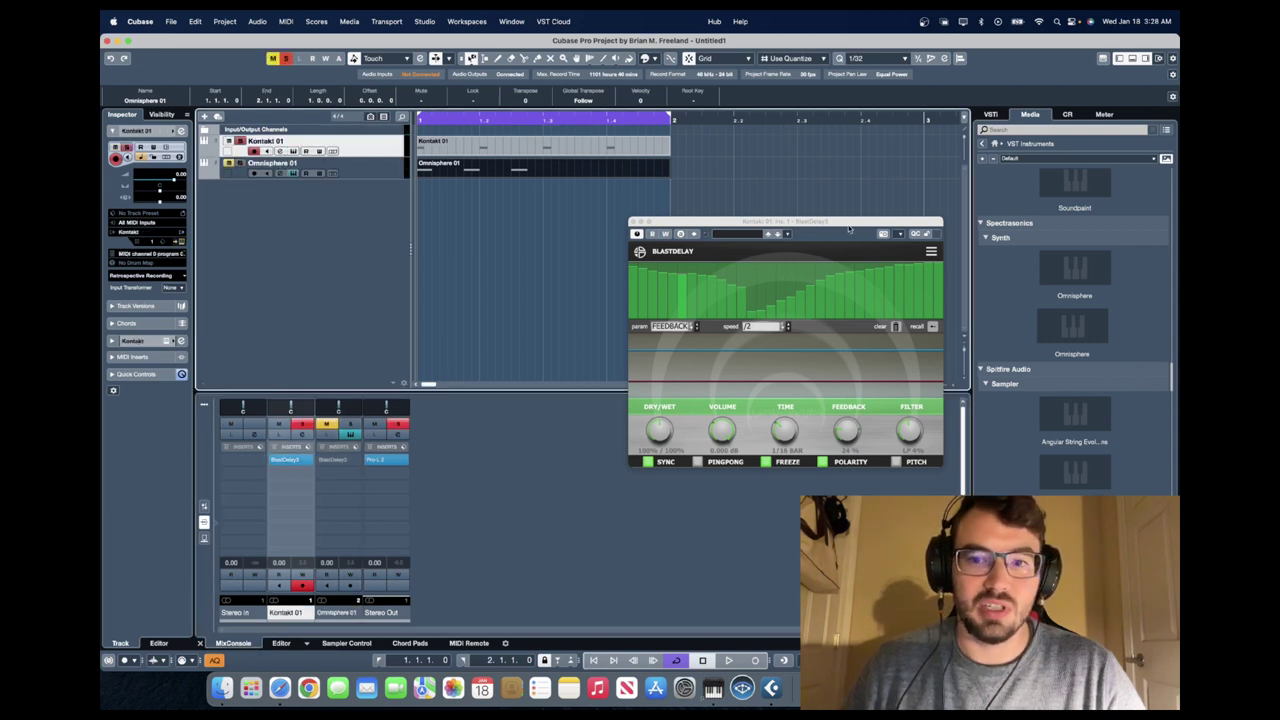
left_click_drag(849, 229, 812, 221)
left_click_drag(700, 214, 596, 198)
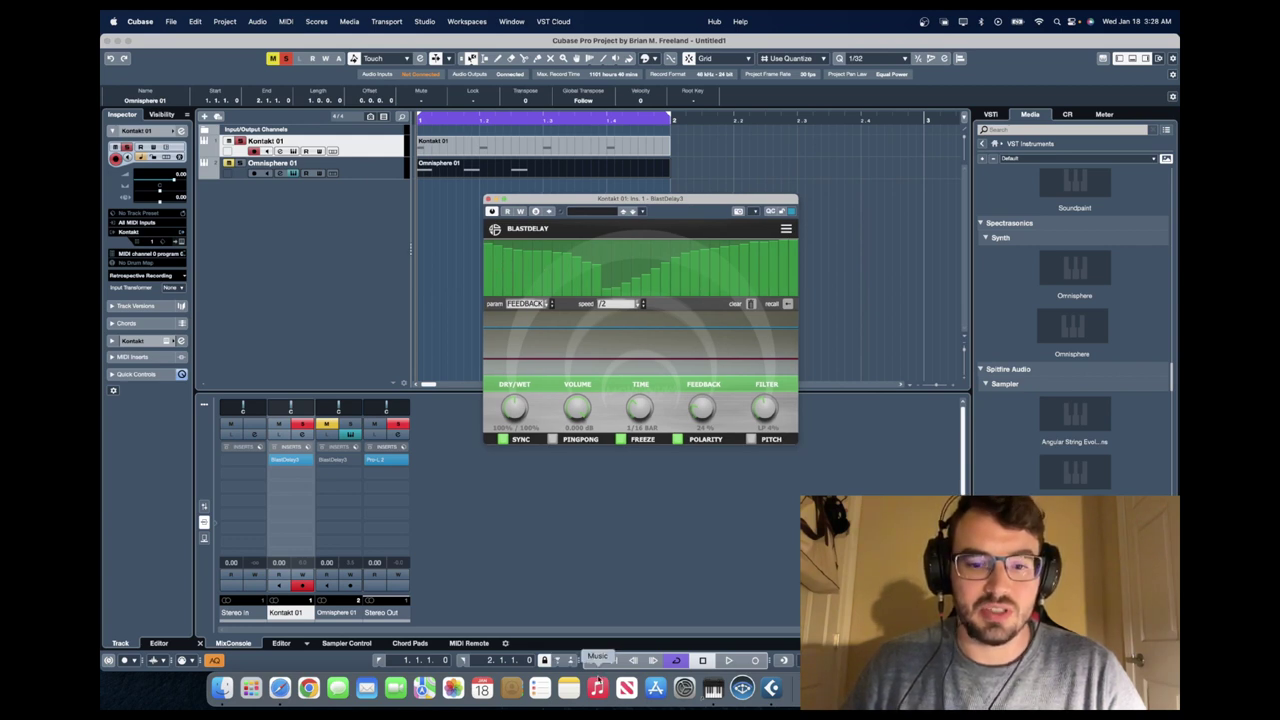
left_click(592, 660)
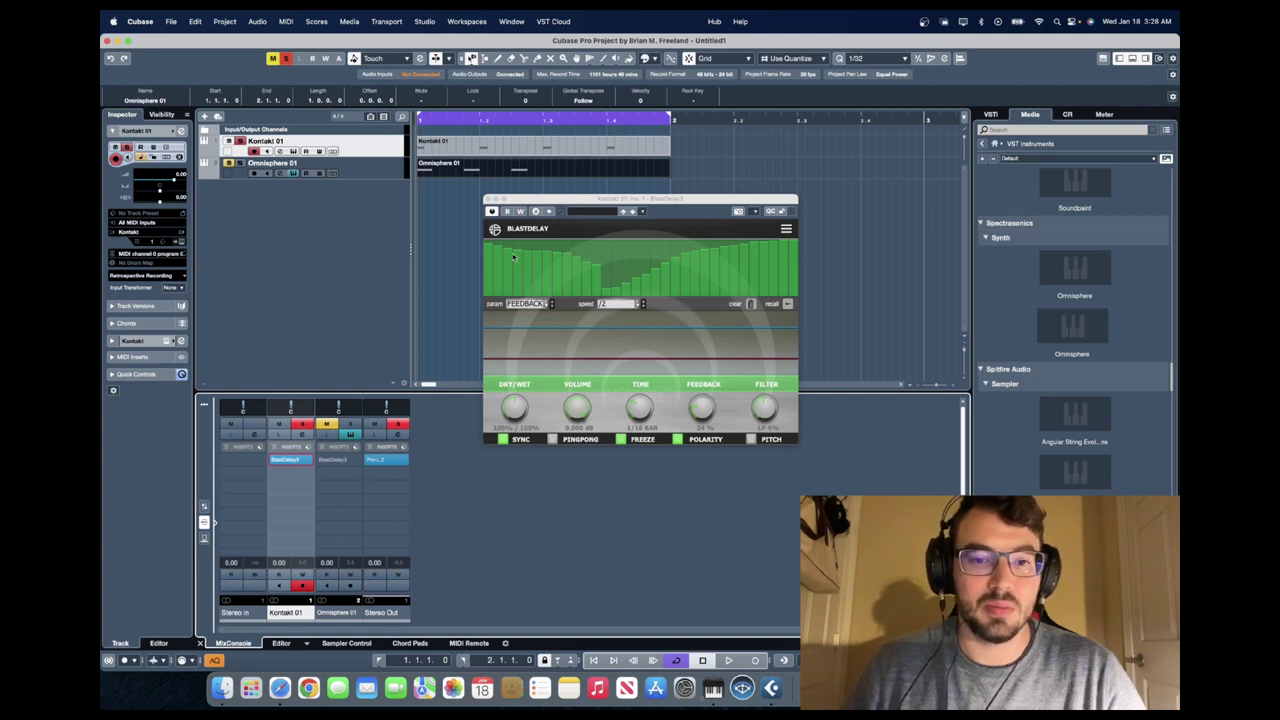
key("space")
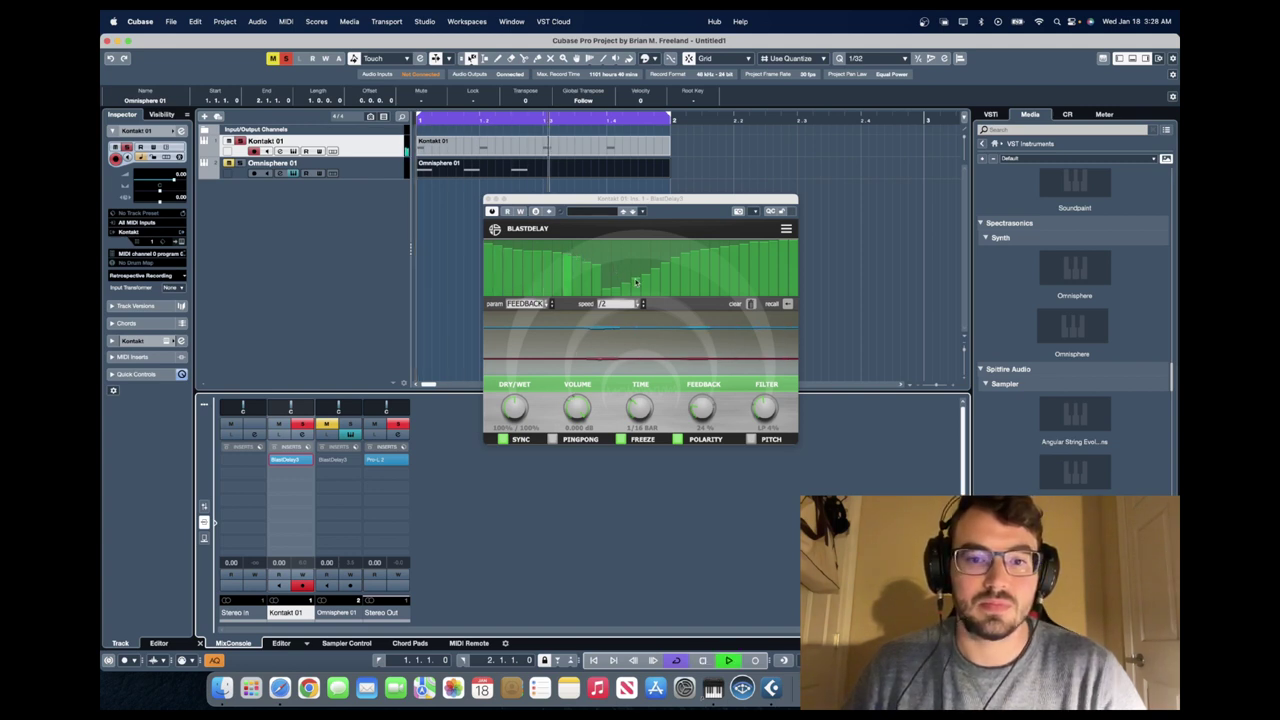
Step: Switch BlastDelay's step lane from DRY/WET to TIME, then stop playback and rewind
left_click(547, 307)
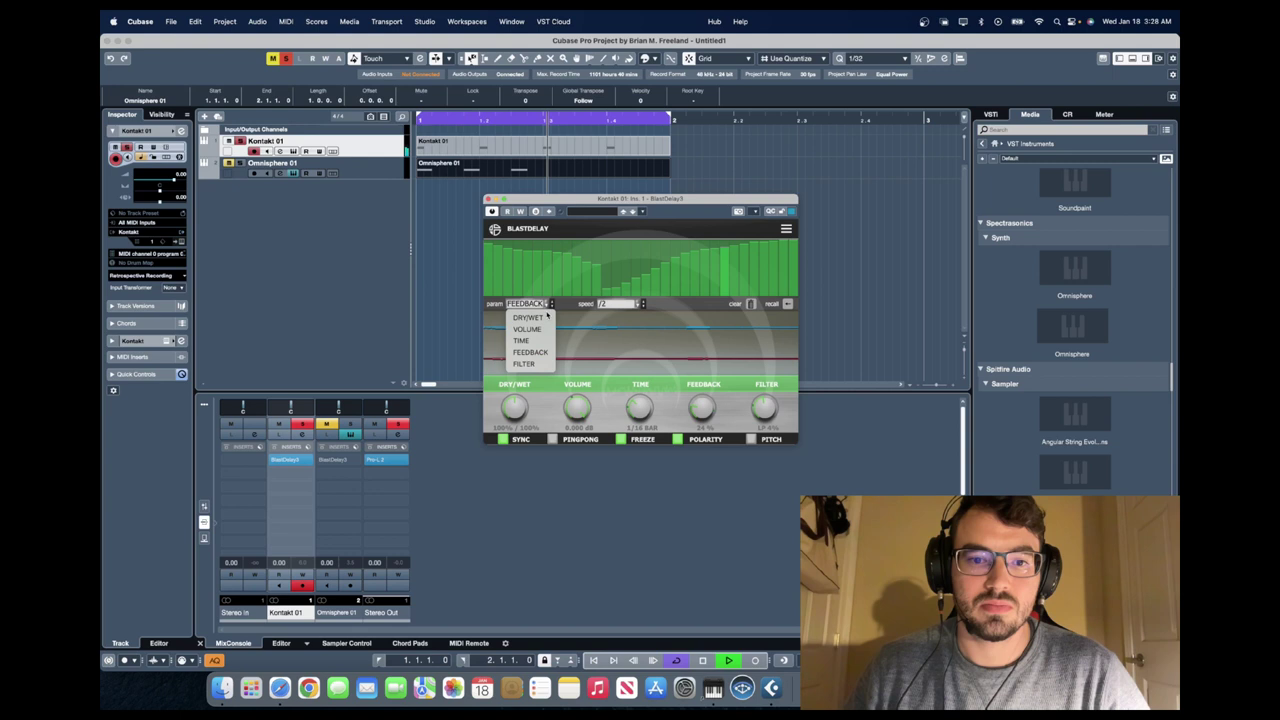
left_click(550, 318)
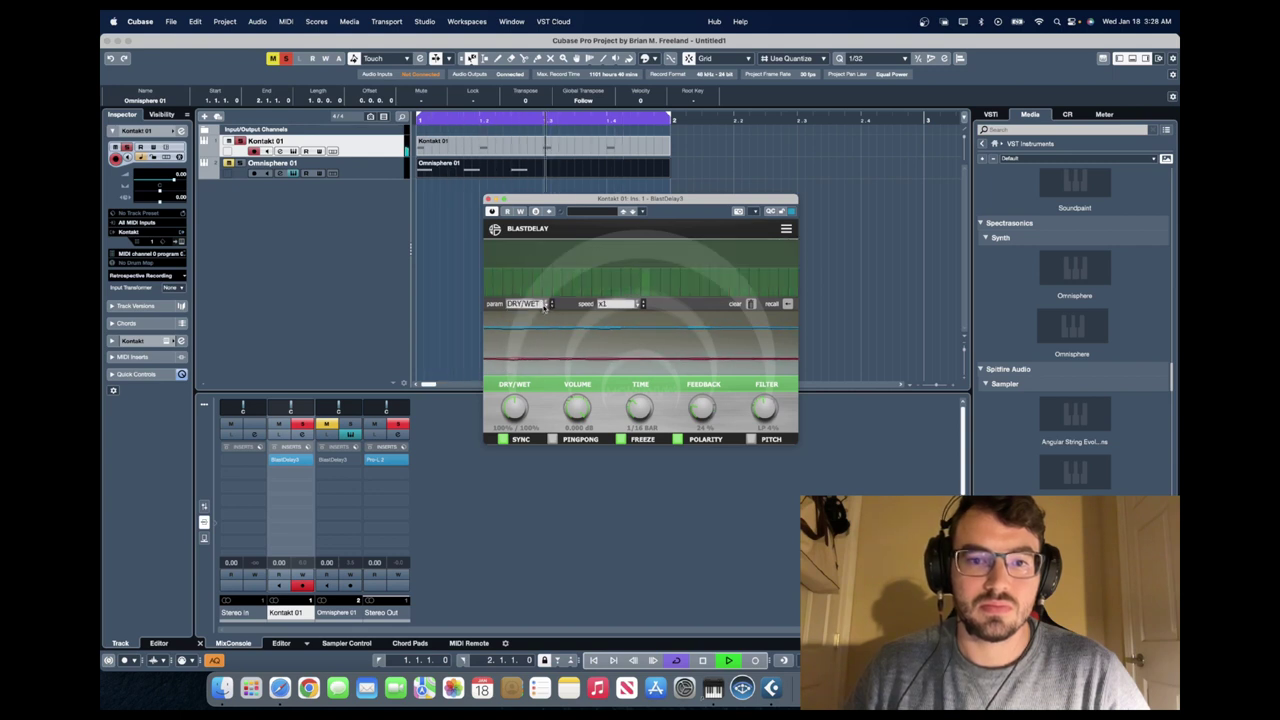
left_click(545, 304)
left_click(532, 343)
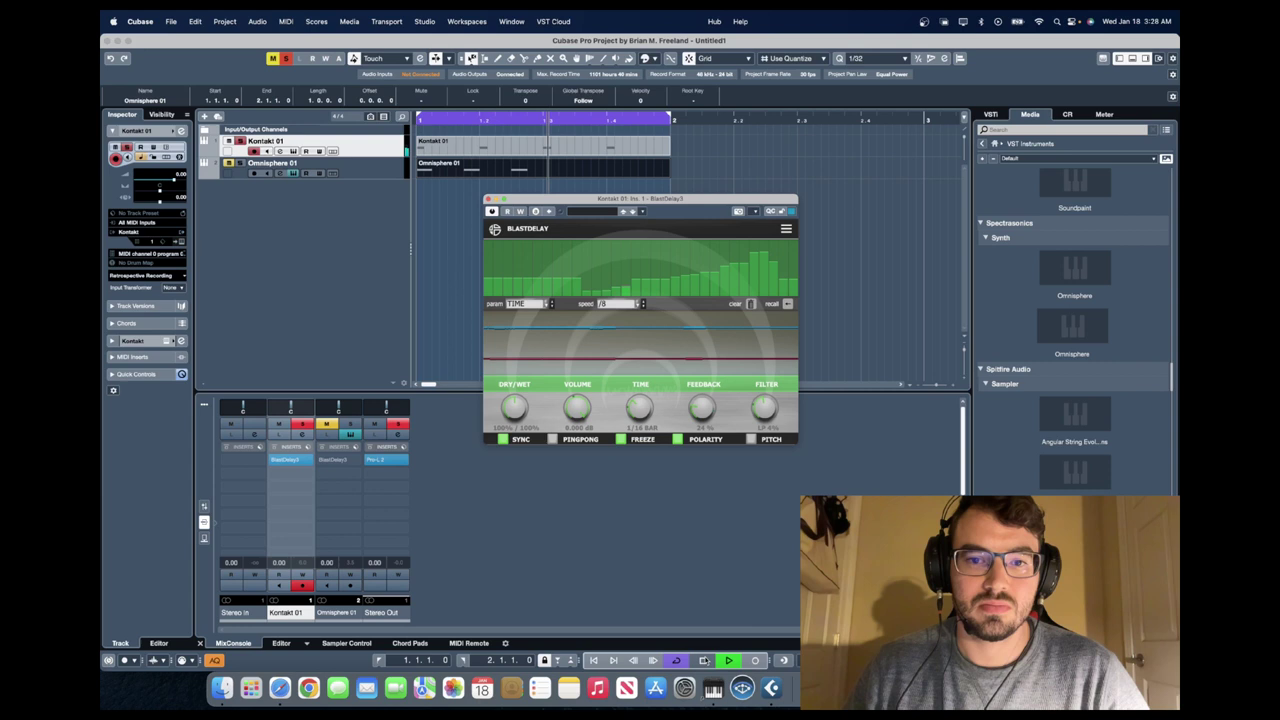
key("space")
left_click(635, 452)
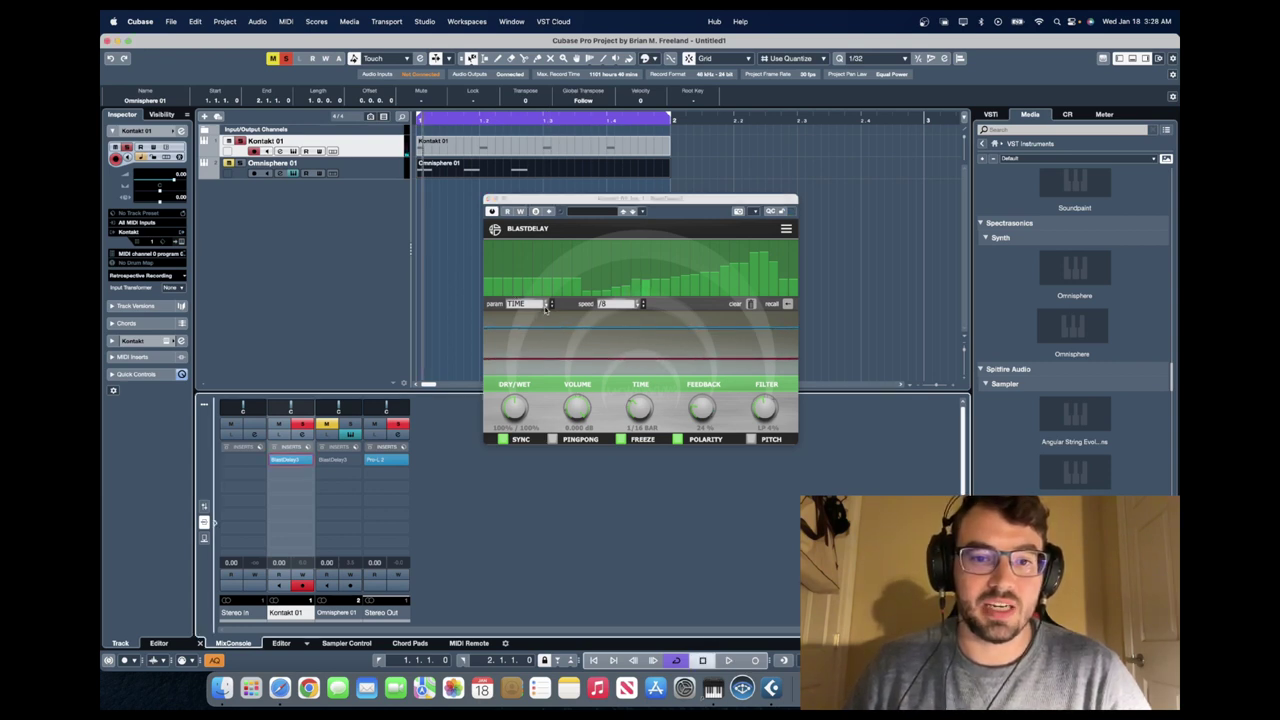
Step: Switch BlastDelay's step lane through FEEDBACK to the FILTER sequence
left_click(543, 308)
left_click(533, 352)
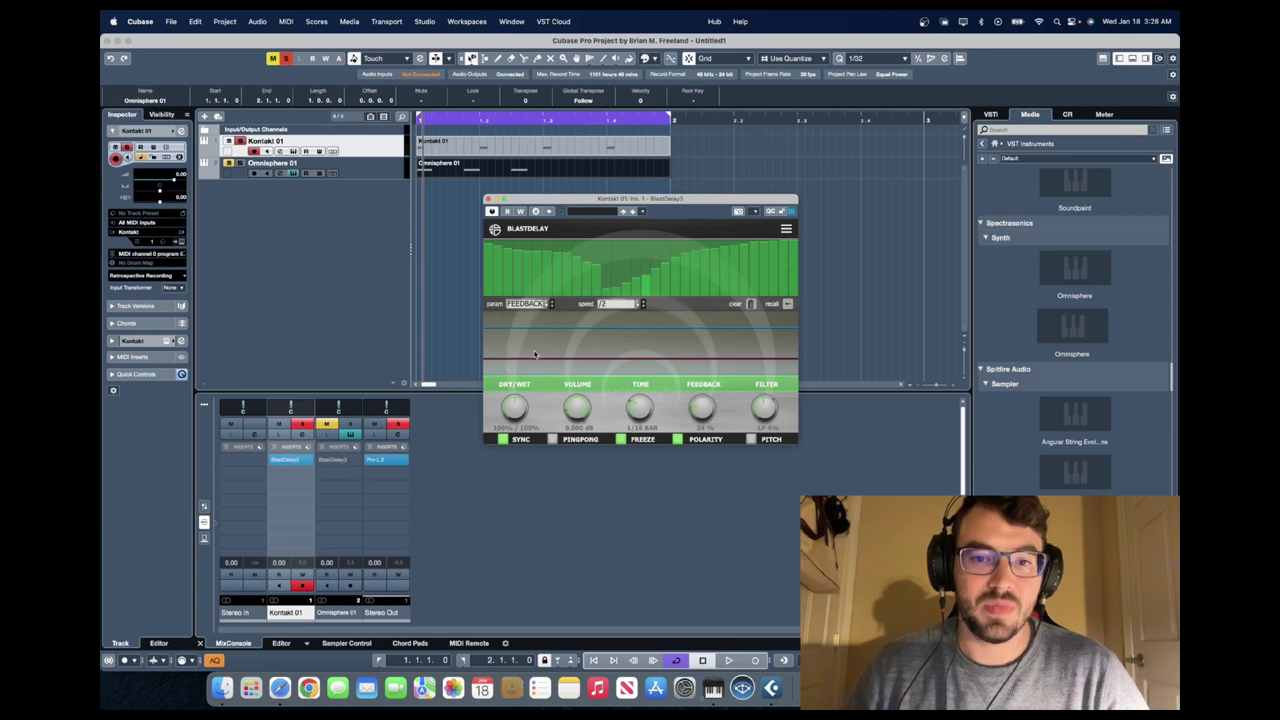
left_click(545, 310)
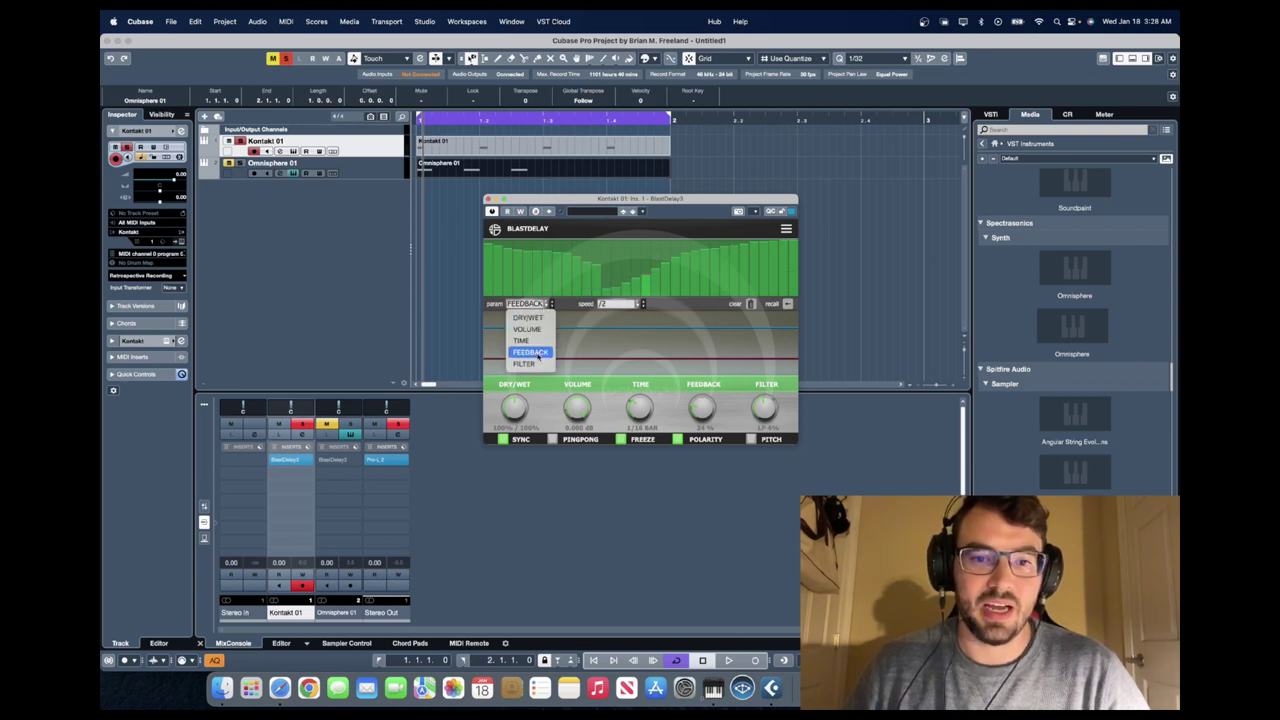
left_click(527, 364)
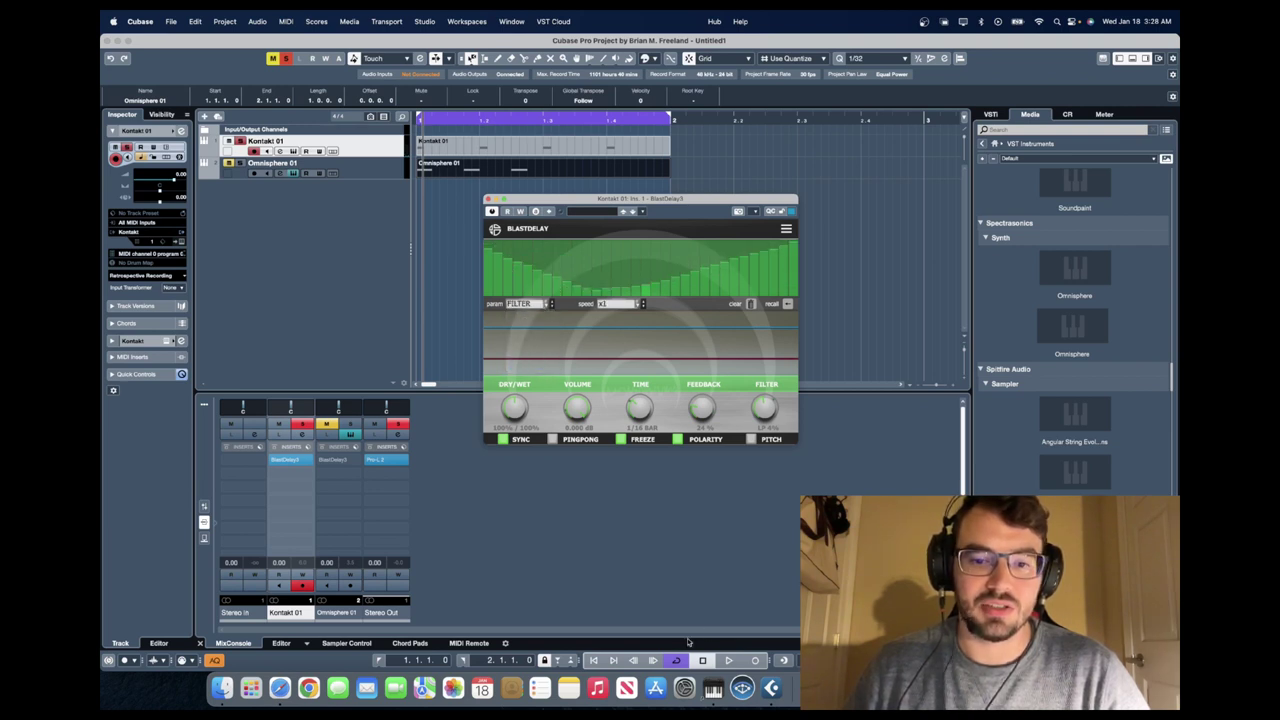
Step: Start playback and redraw the FILTER steps into an irregular pattern
left_click(594, 660)
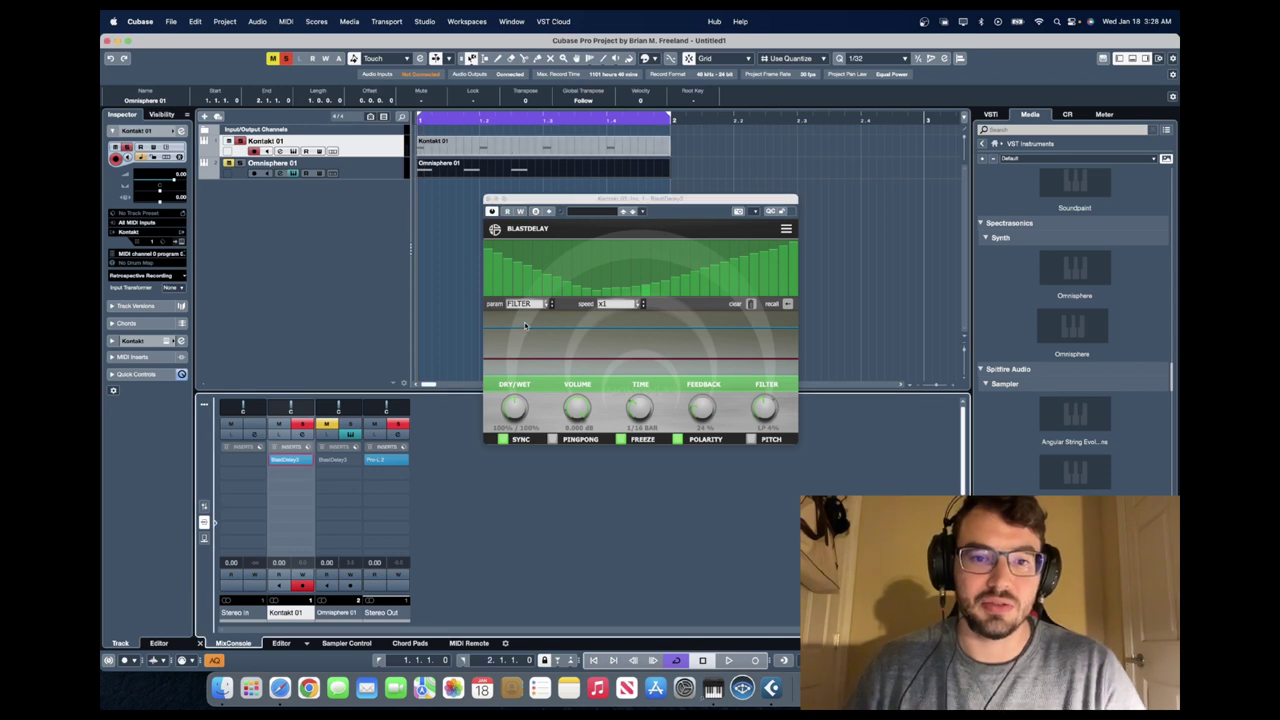
key("space")
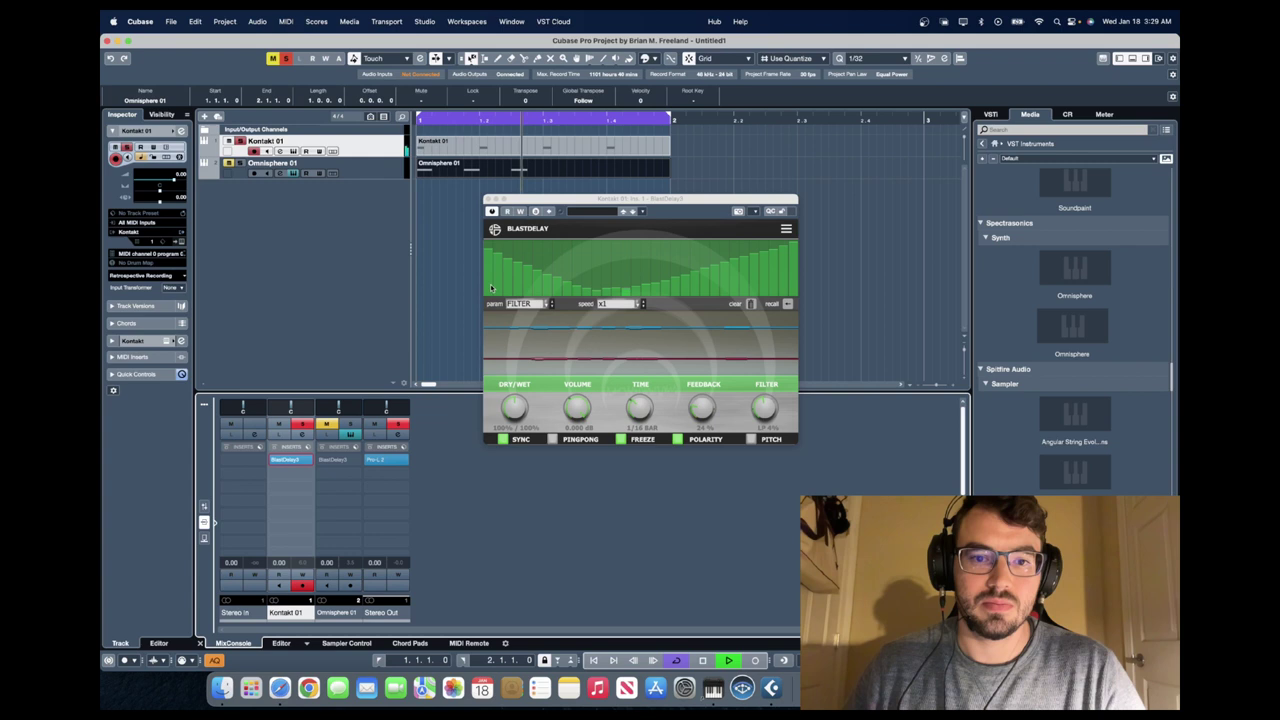
left_click(533, 288)
mouse_move(533, 288)
left_mouse_down()
mouse_move(649, 256)
mouse_move(772, 264)
mouse_move(787, 299)
left_mouse_up()
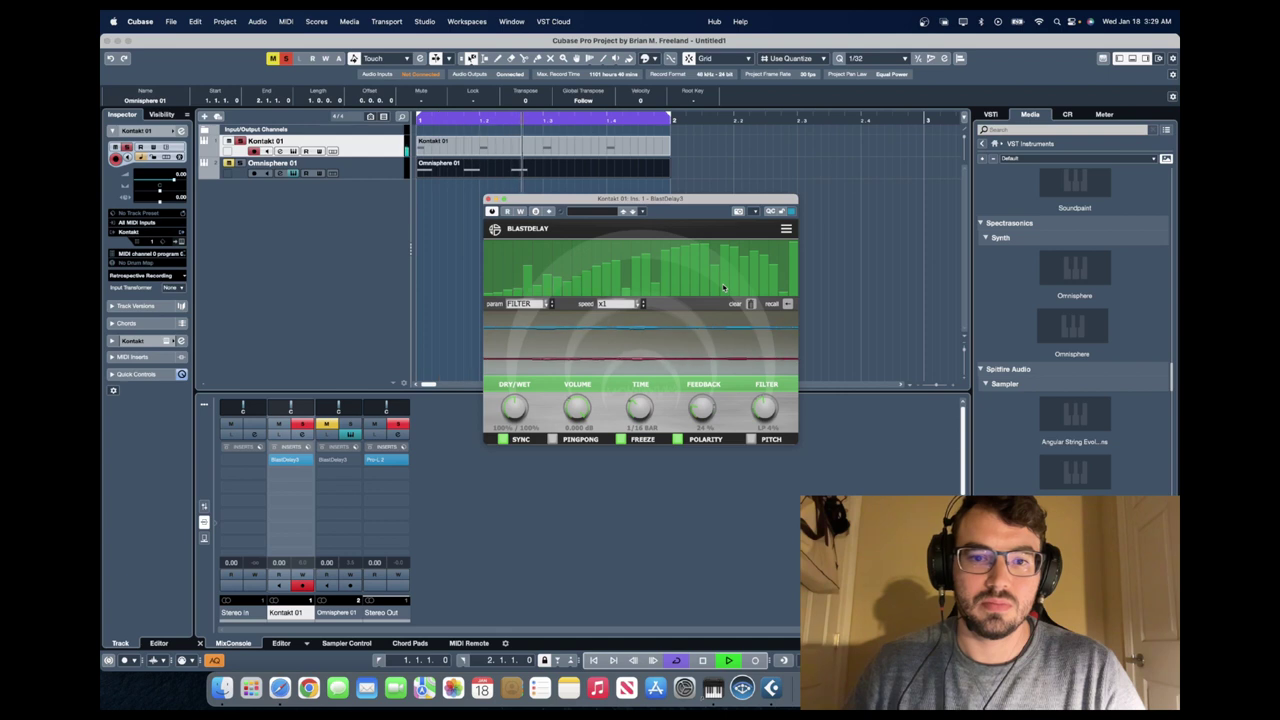
Step: Return Kontakt 01's BlastDelay lane to TIME, raise a few steps, and audition it
left_click(520, 303)
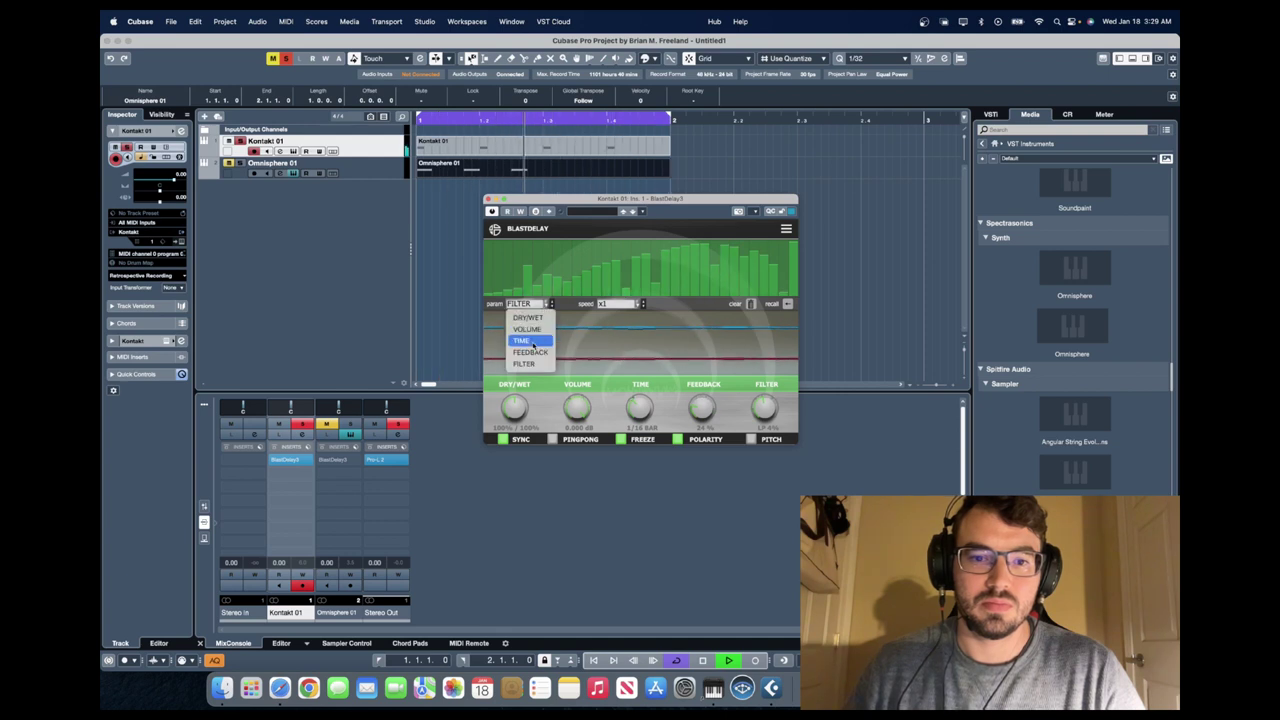
left_click(521, 340)
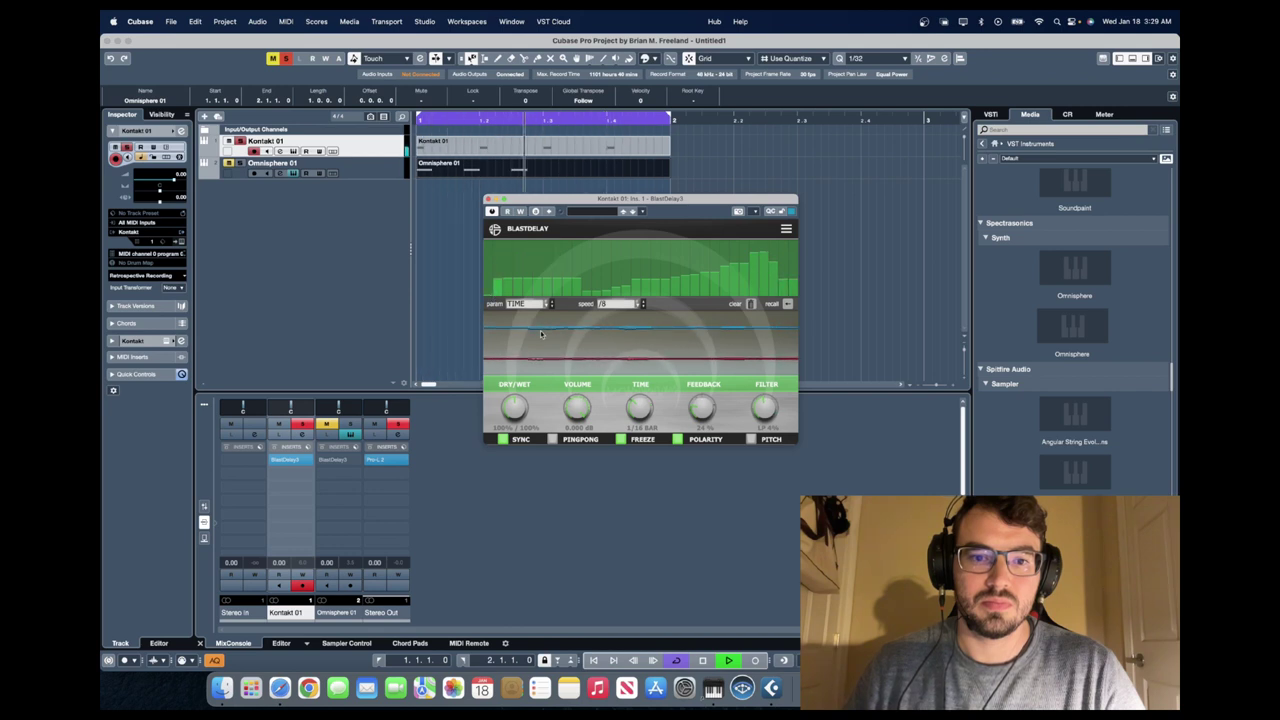
left_click_drag(520, 290, 557, 289)
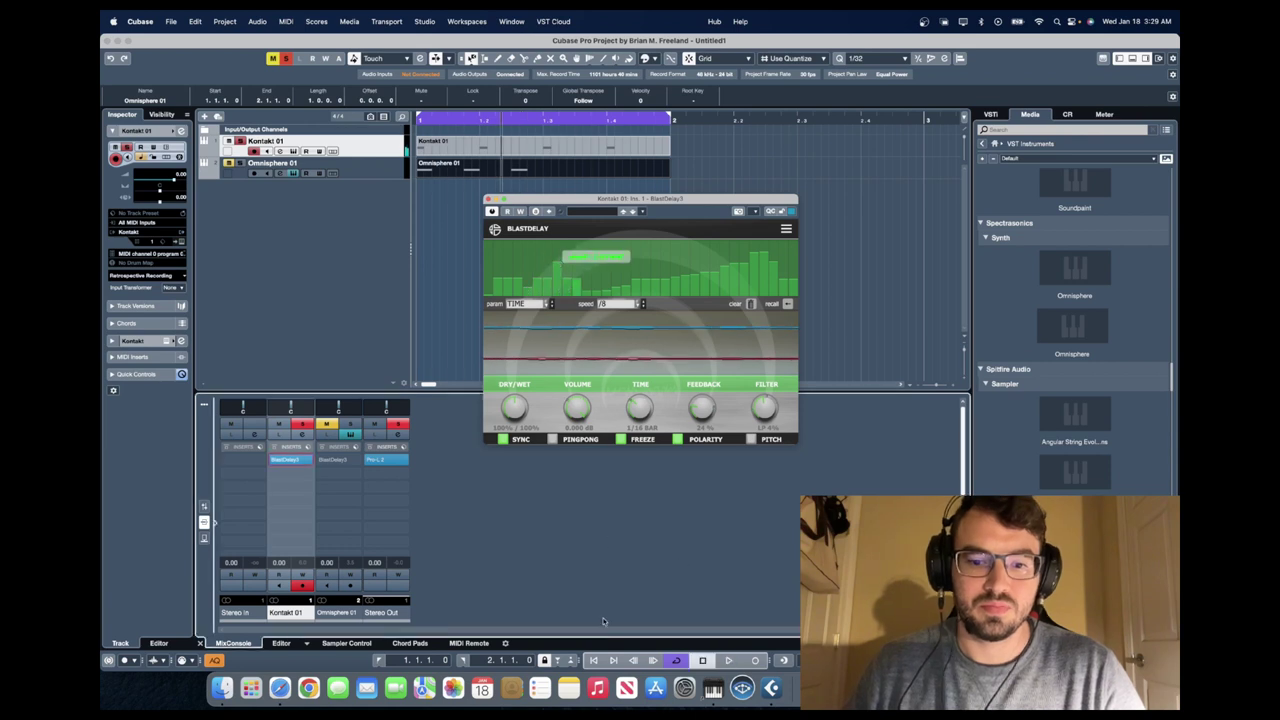
left_click(593, 660)
key("space")
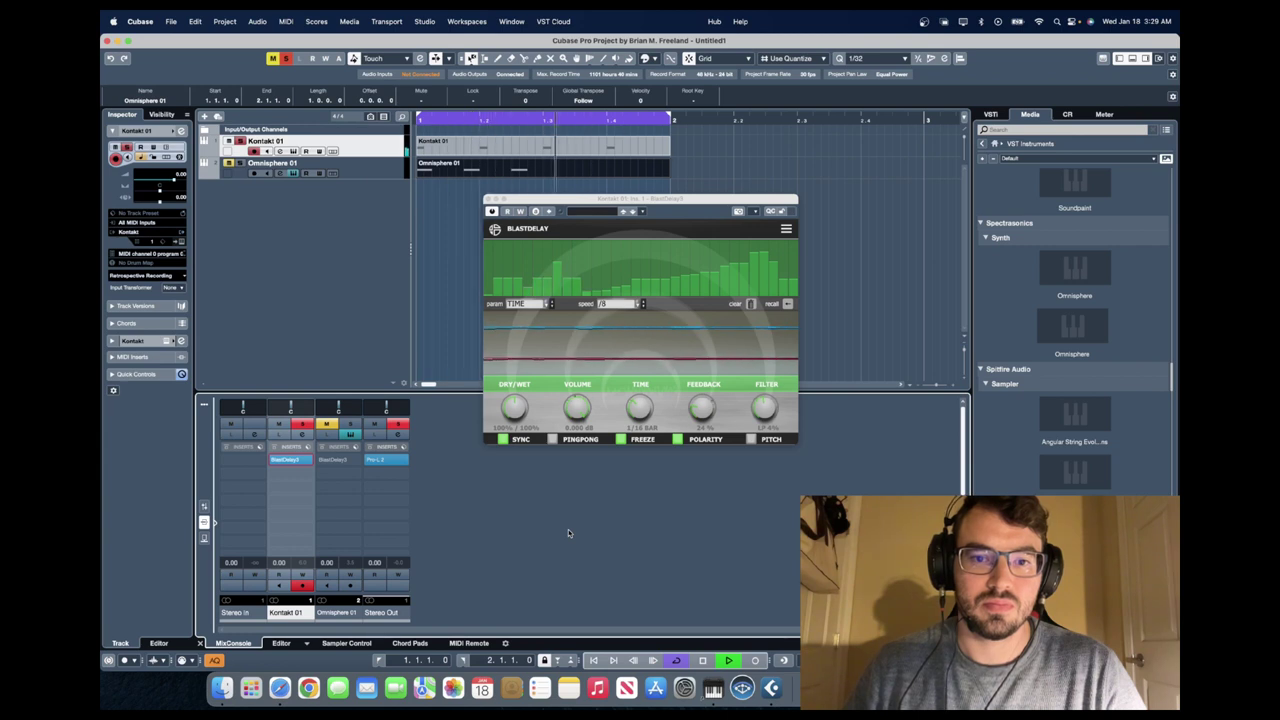
key("space")
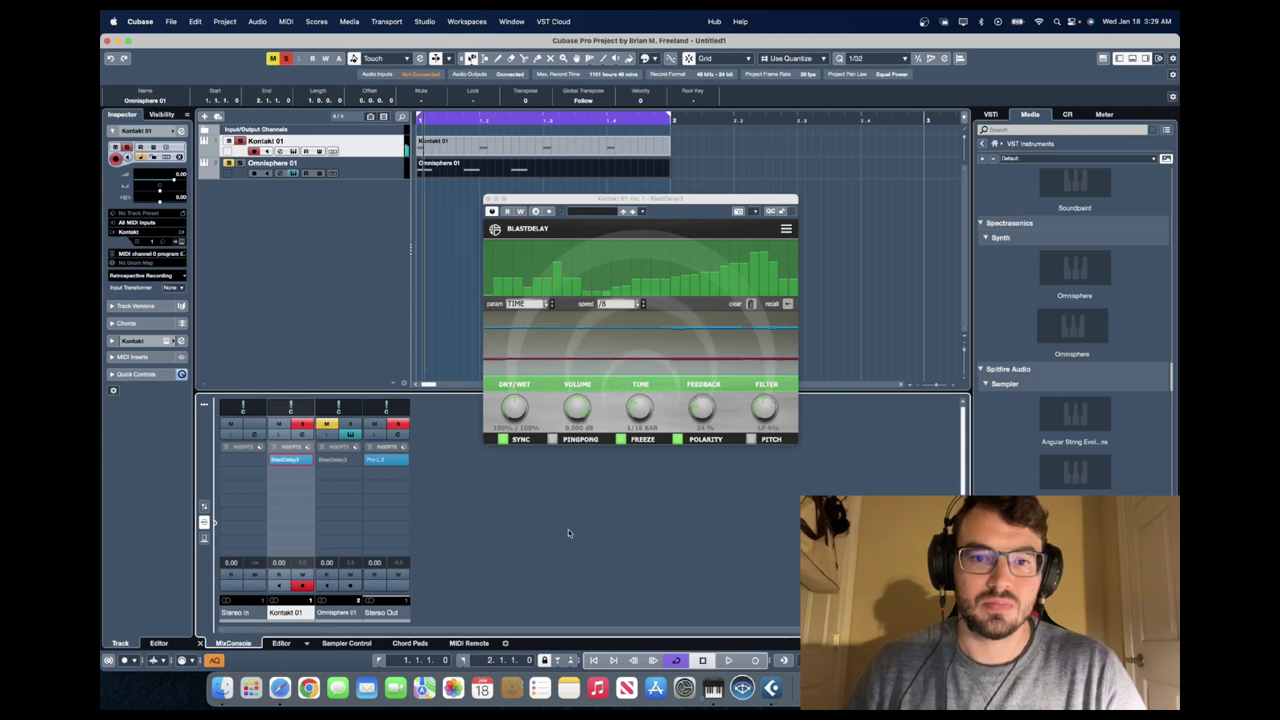
Step: Rewind, arm Omnisphere 01, clear all solo/mute states, replay, and select Omnisphere 01's channel
left_click(491, 290)
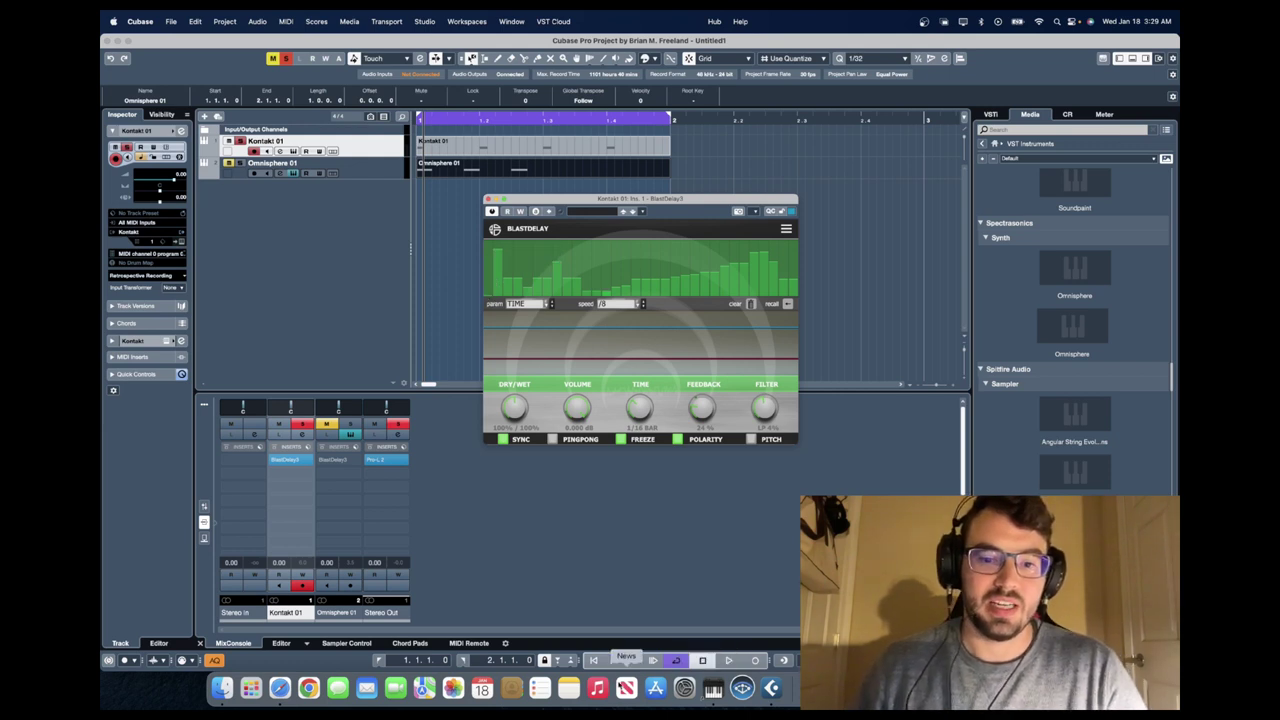
left_click(594, 662)
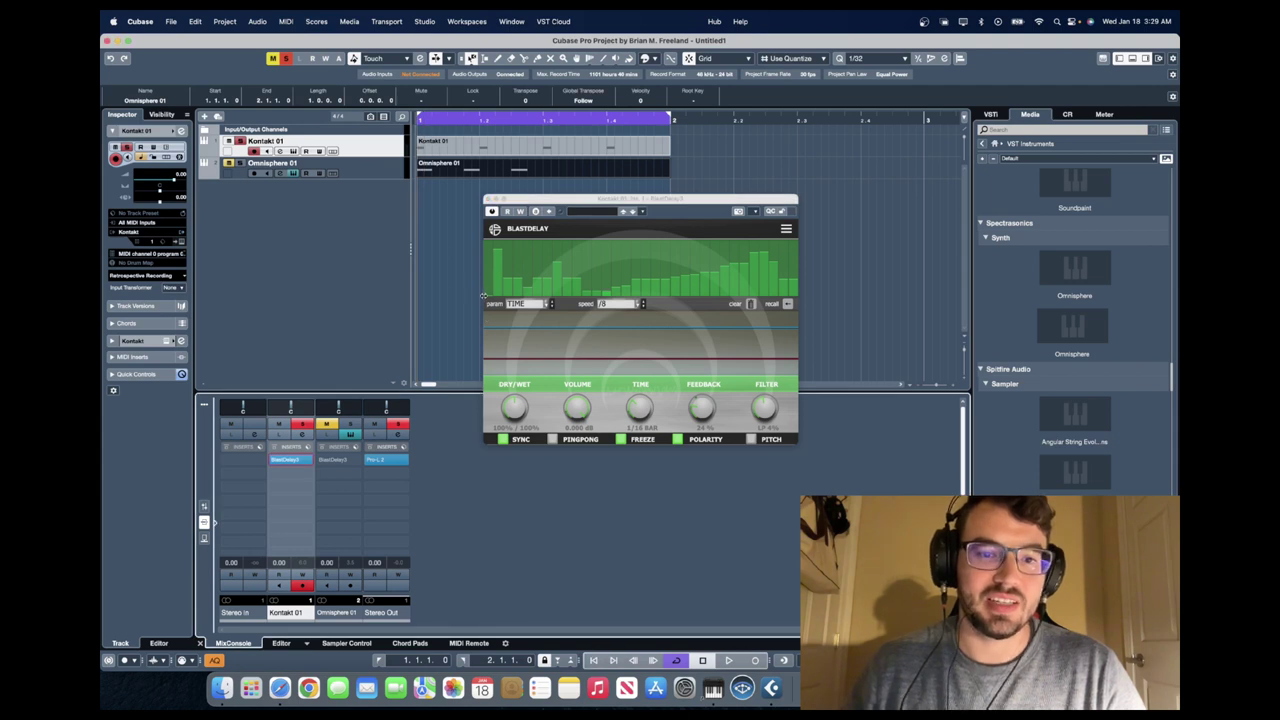
left_click(488, 291)
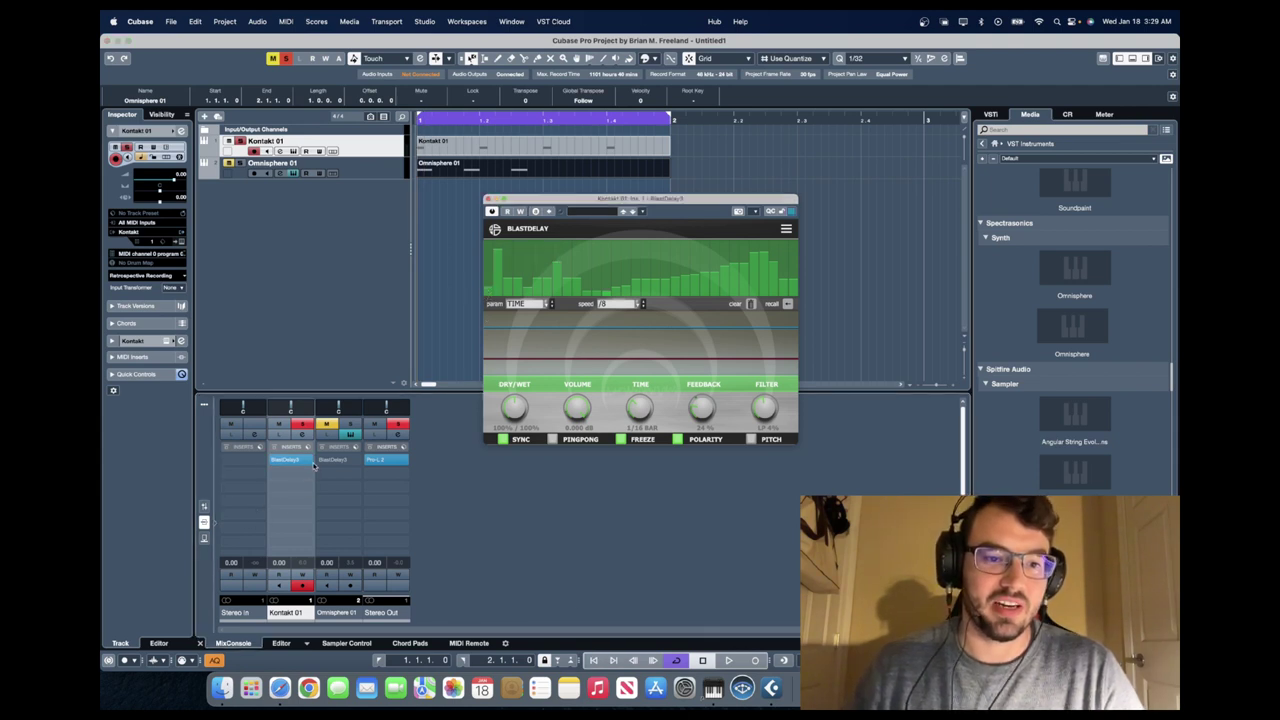
left_click(347, 470)
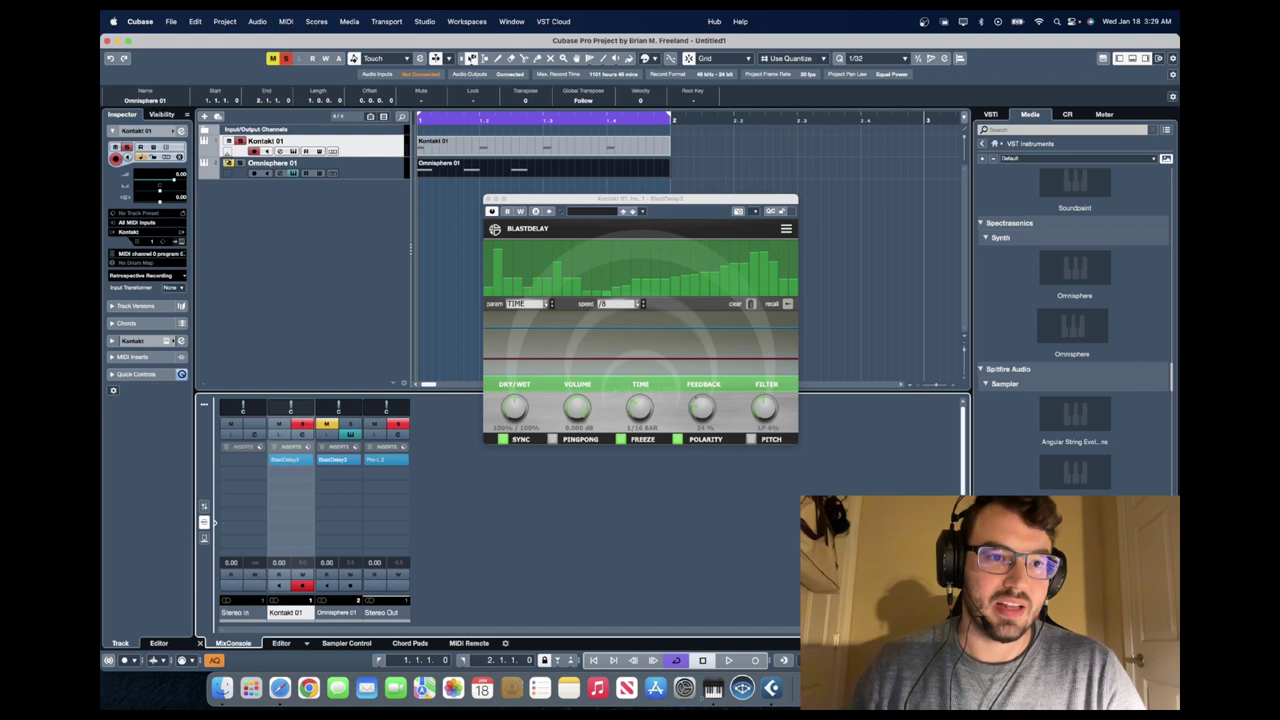
left_click(229, 167)
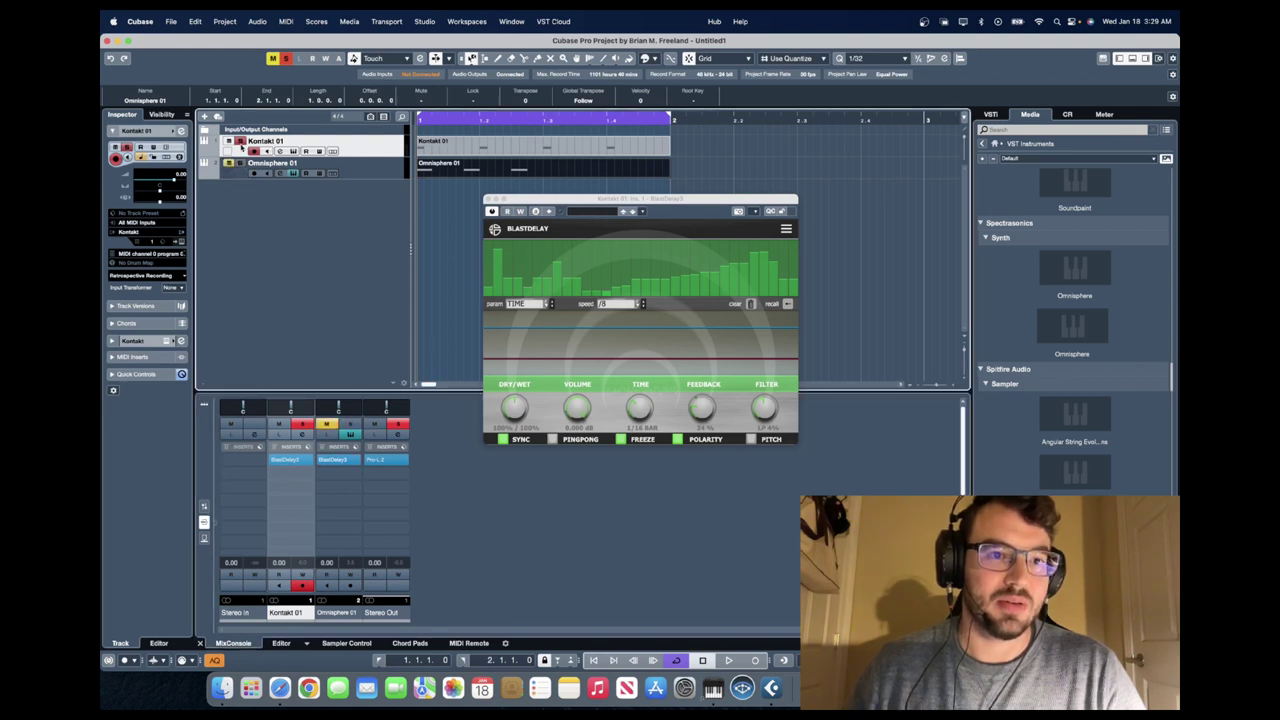
left_click(241, 145)
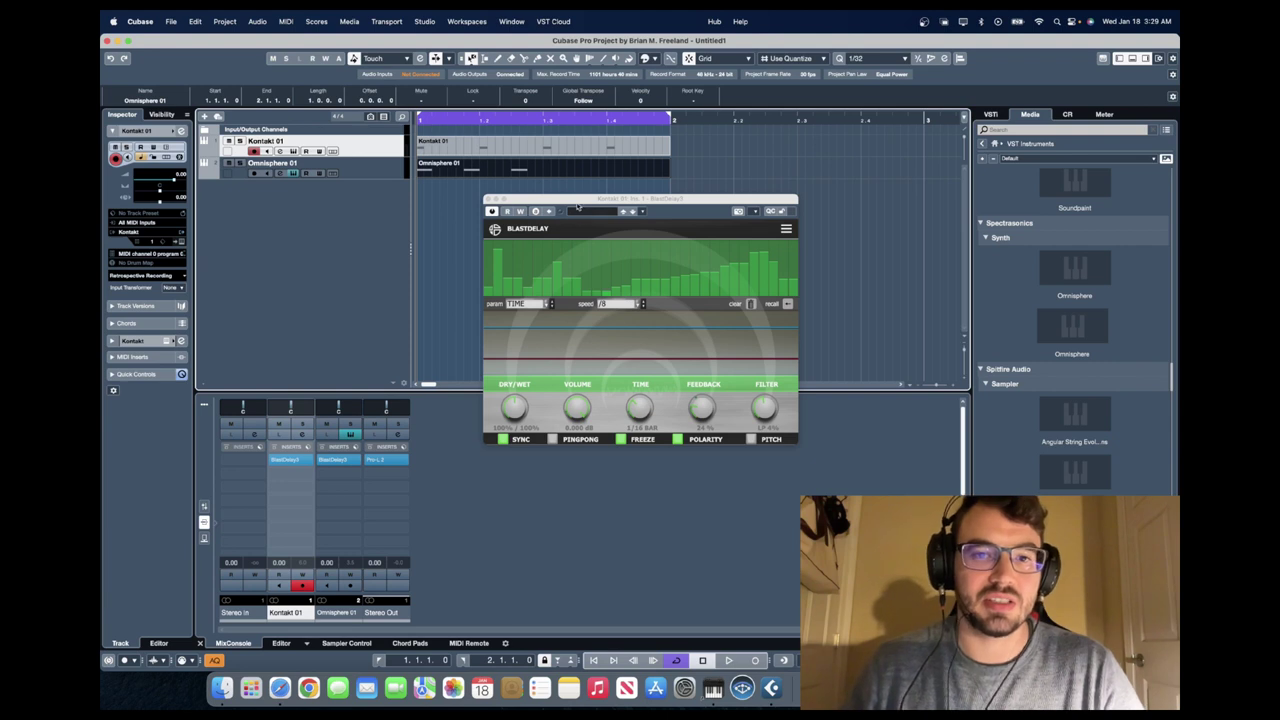
left_click_drag(578, 206, 602, 211)
key("space")
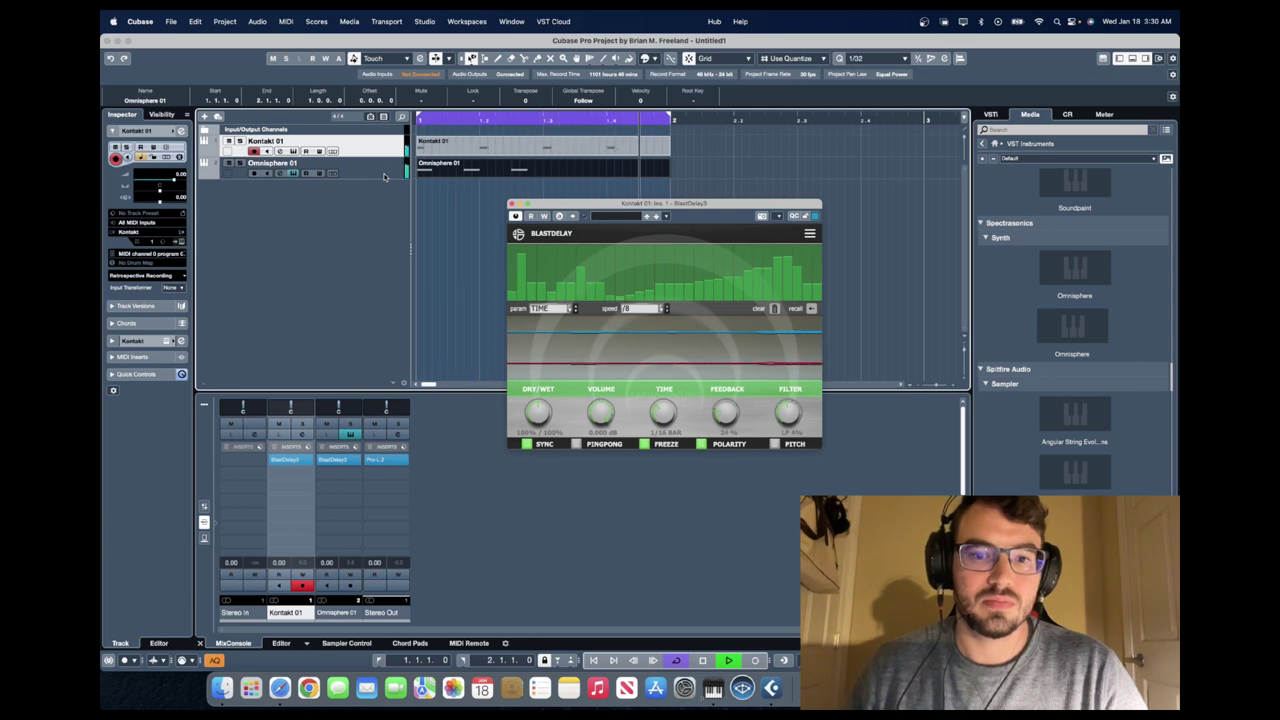
left_click(340, 462)
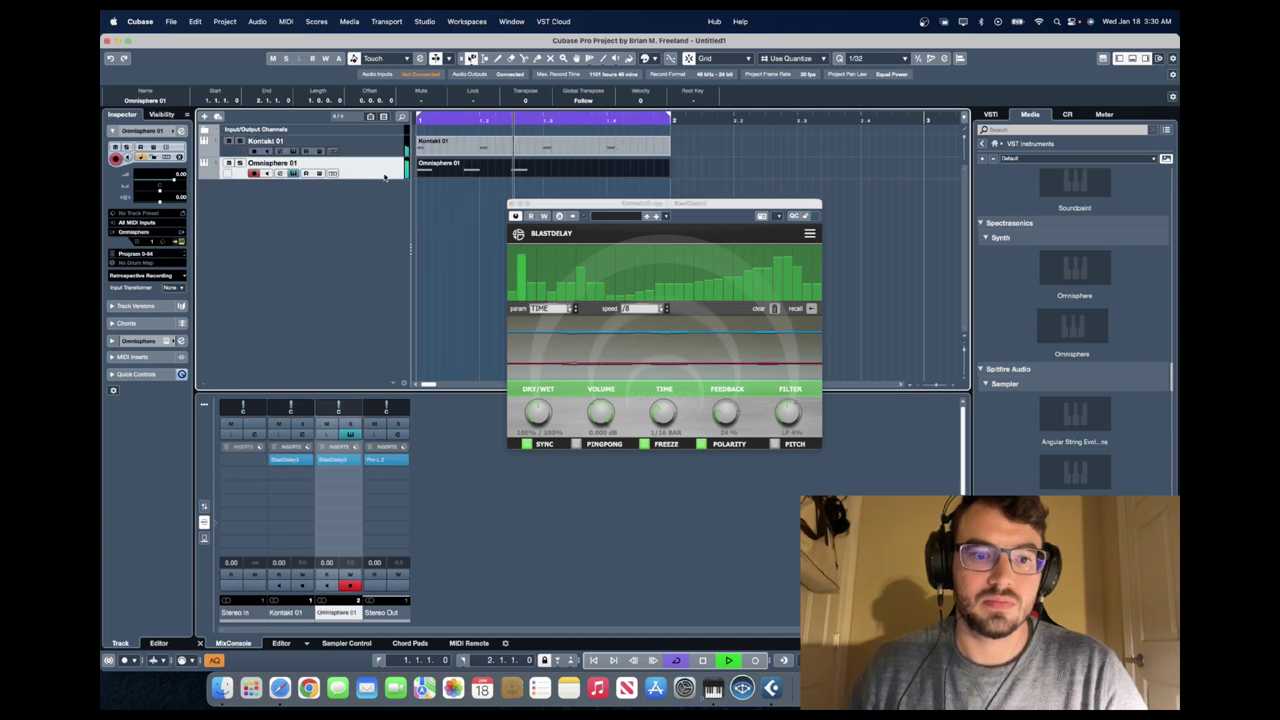
Step: Open the BlastDelay3 editor on Omnisphere 01, then stop playback
left_click(340, 462)
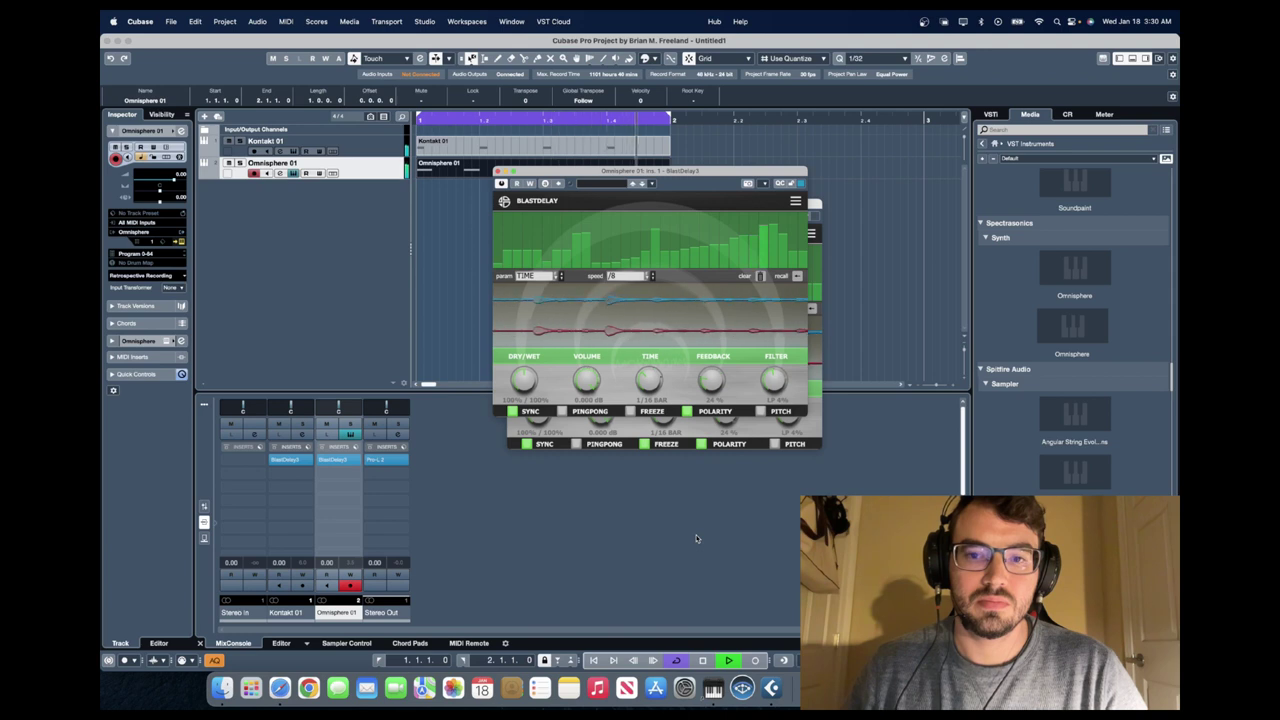
left_click(701, 661)
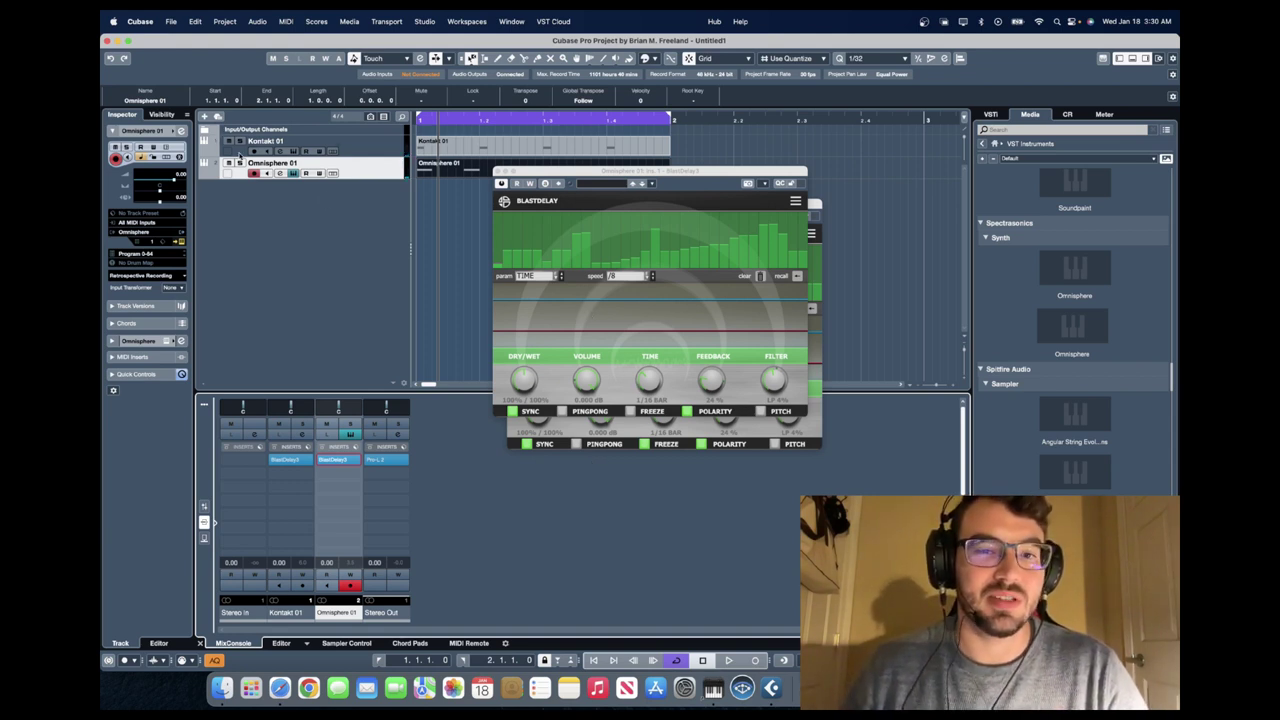
left_click(597, 184)
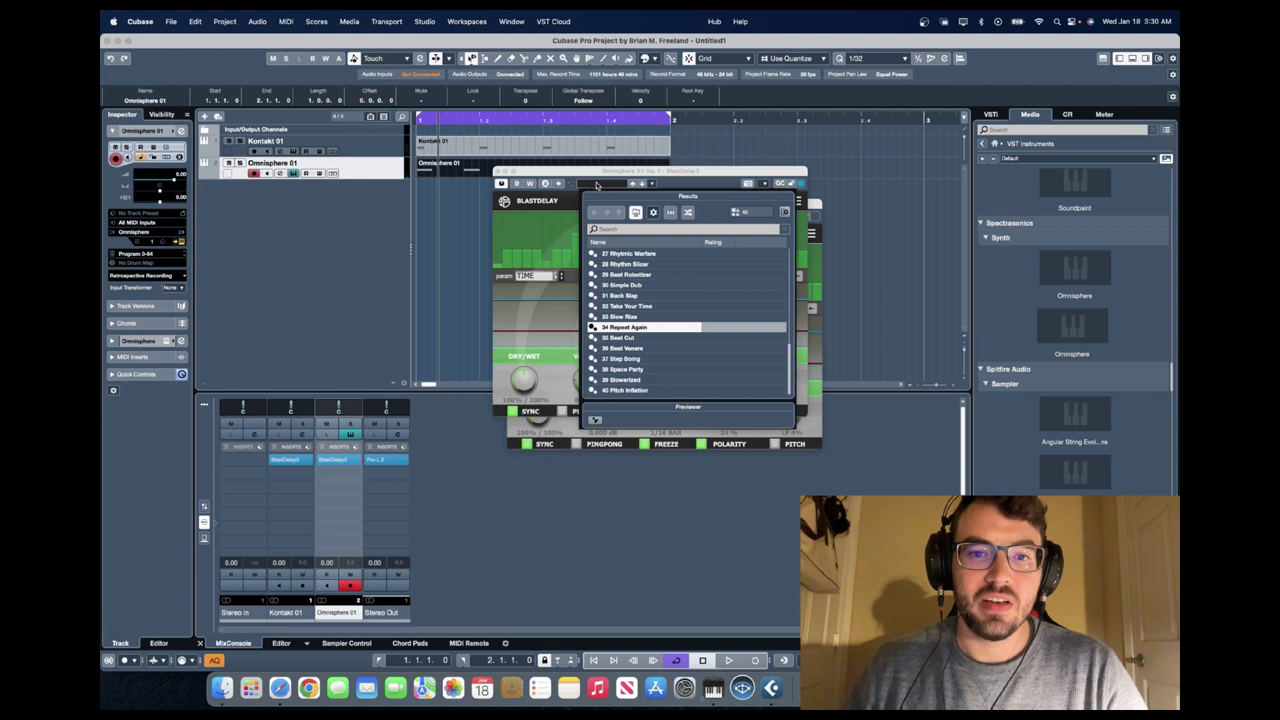
scroll(681, 330, "up", 9)
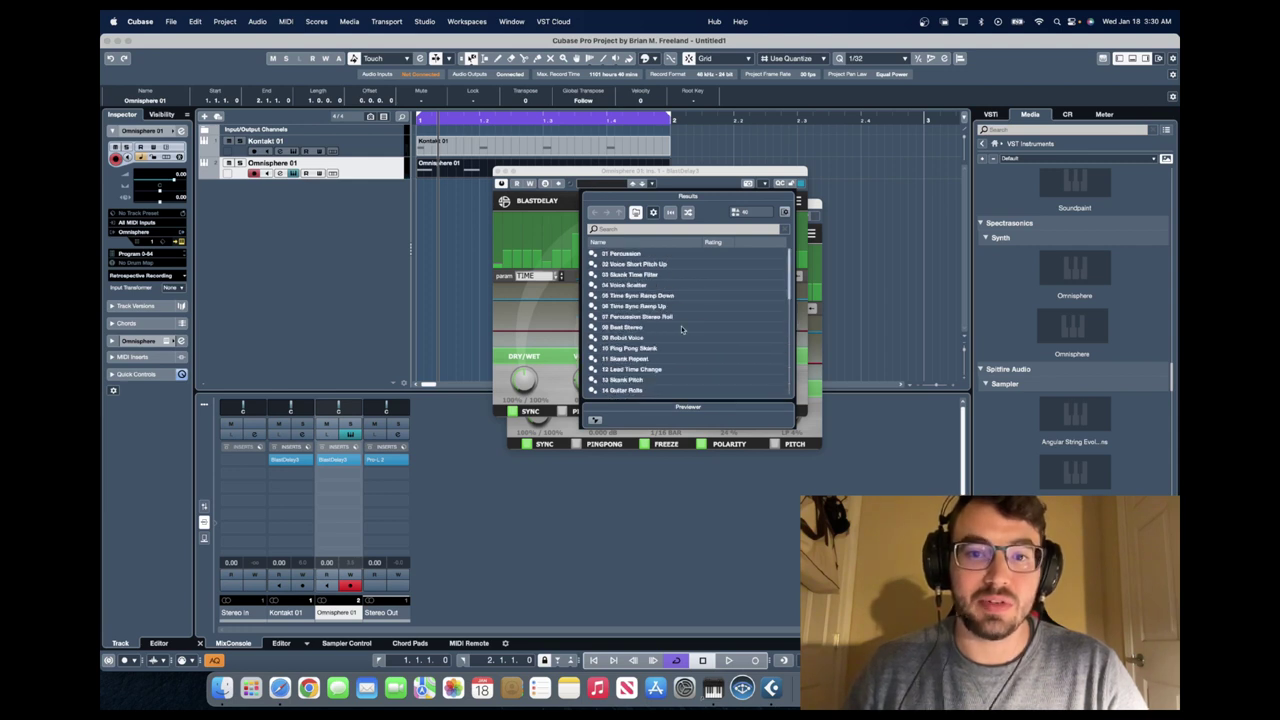
scroll(681, 330, "down", 9)
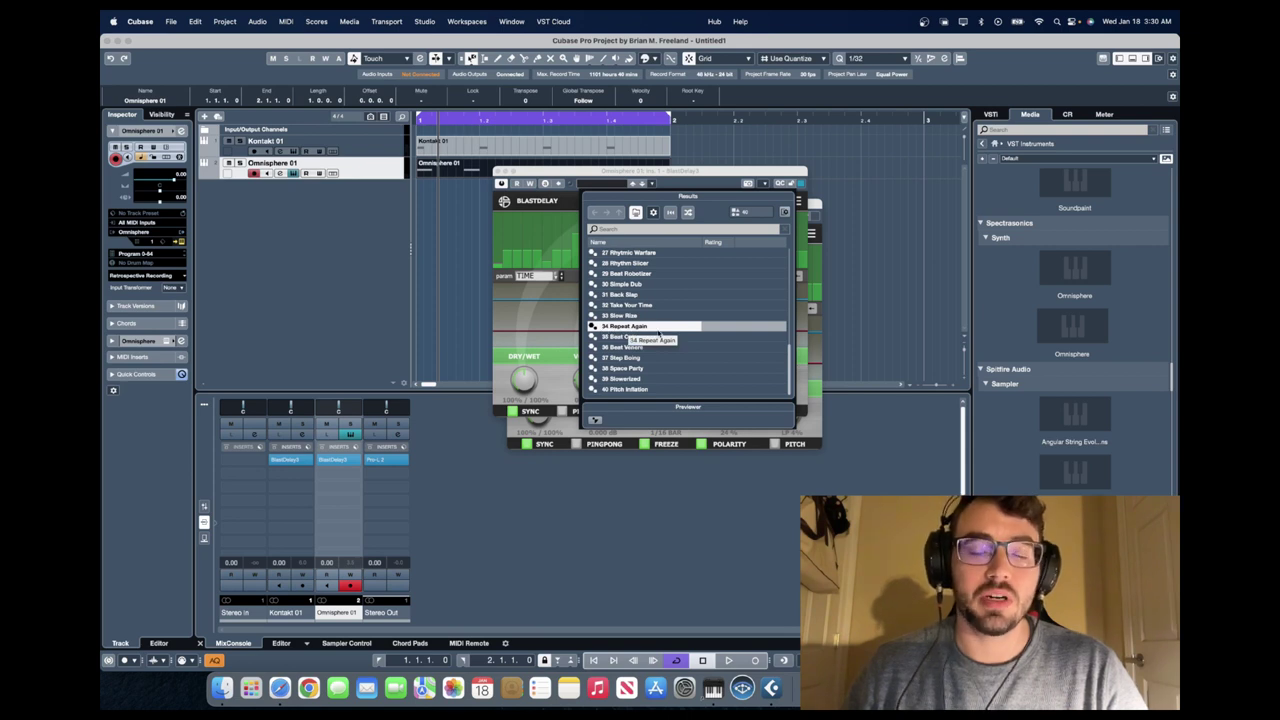
left_click(385, 153)
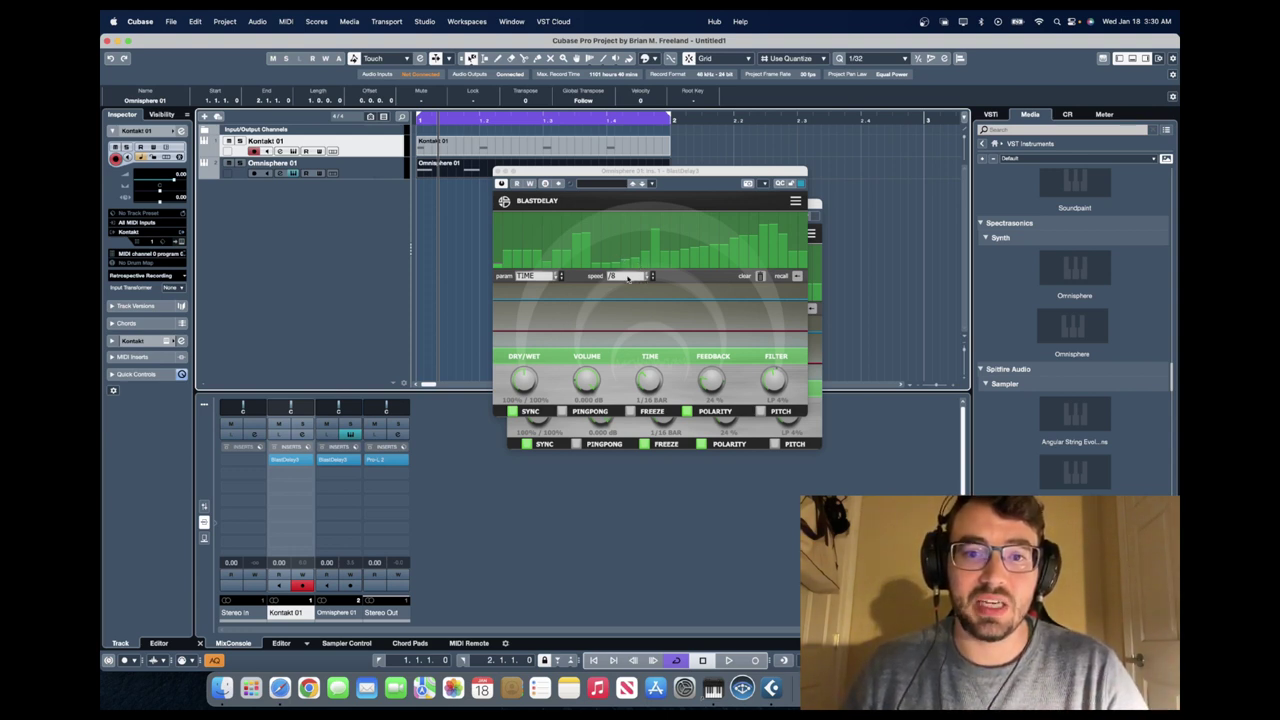
Step: Show Omnisphere BlastDelay's DRY/WET lane, then VOLUME, then end on the TIME lane
left_click(556, 277)
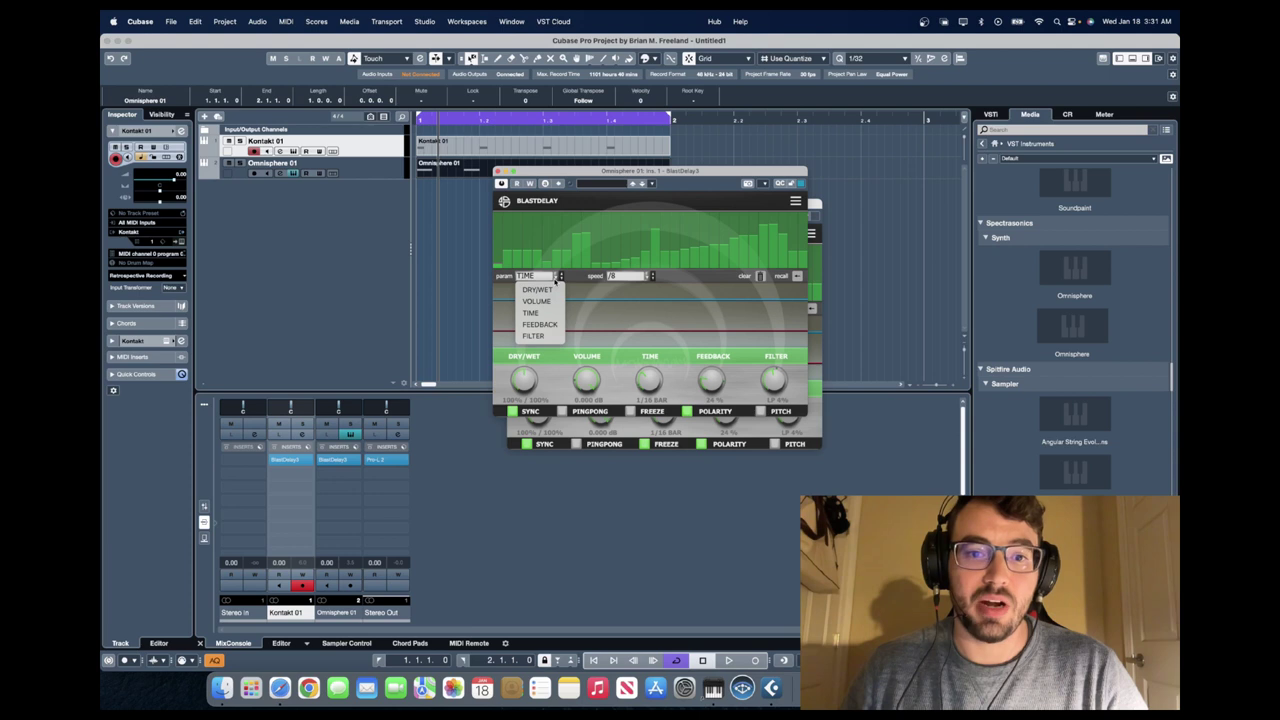
left_click(546, 292)
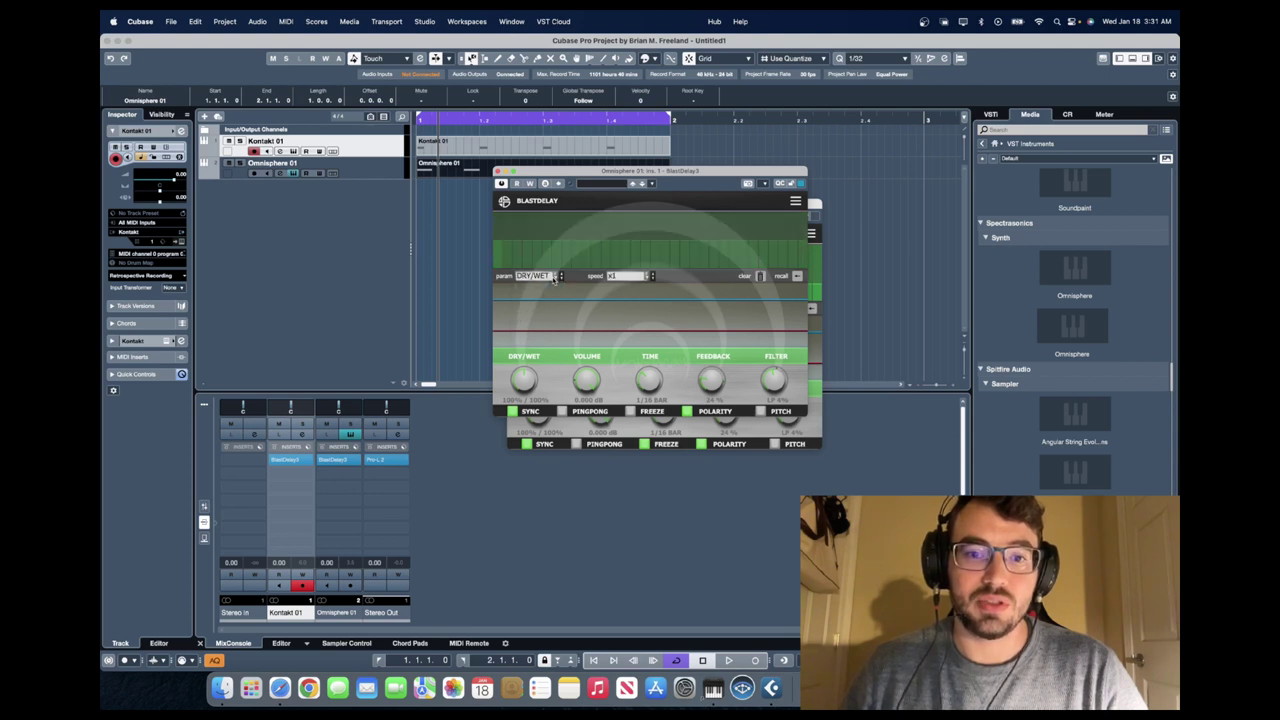
left_click(556, 277)
left_click(547, 303)
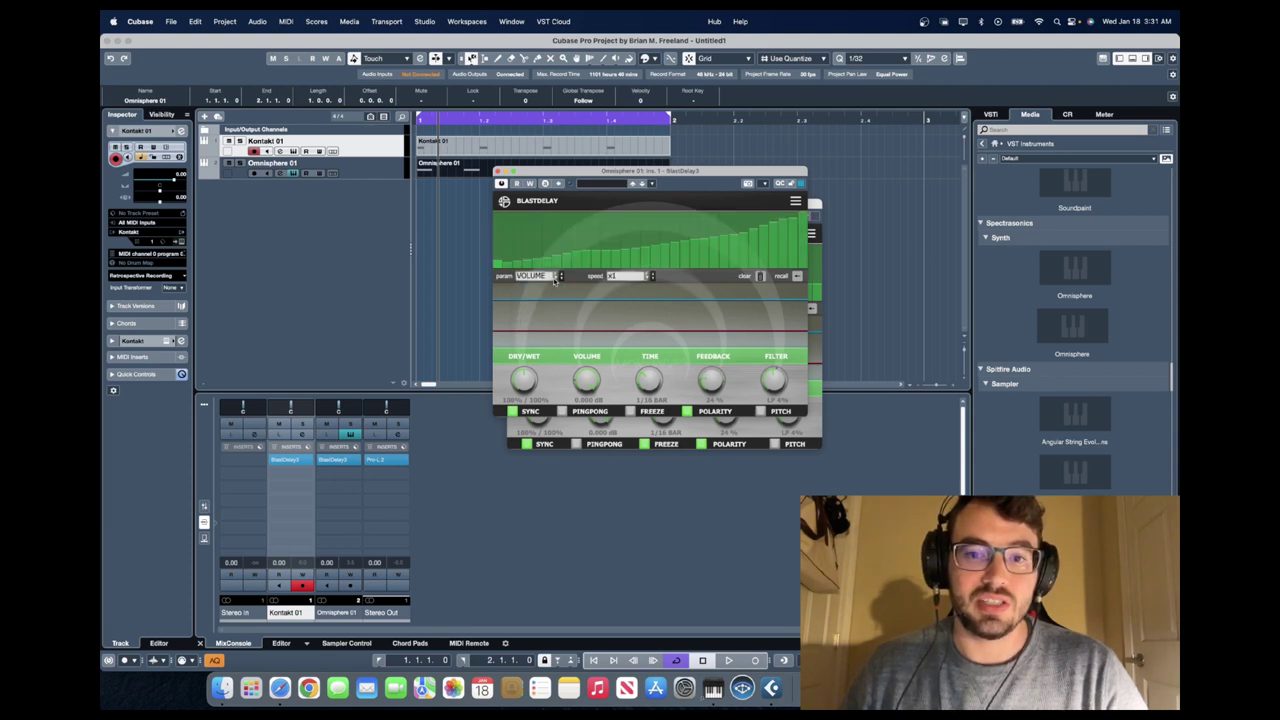
left_click(554, 280)
left_click(535, 314)
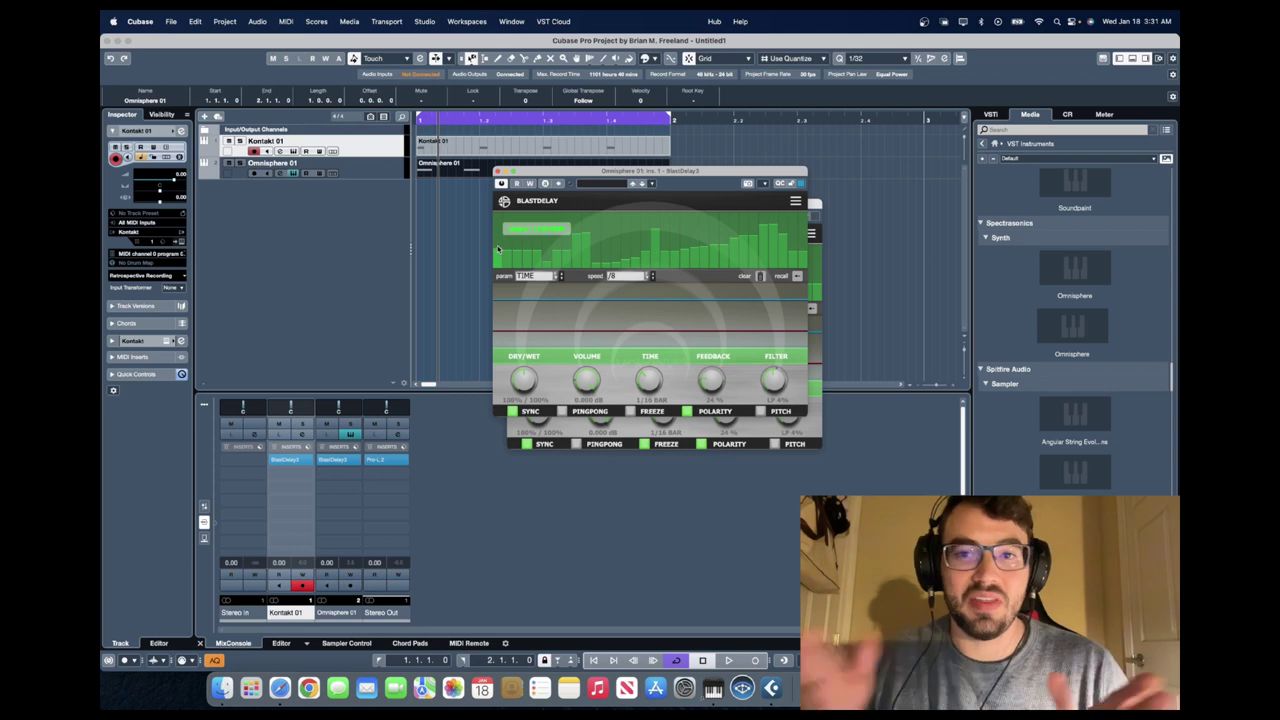
Step: Play both tracks with Omnisphere 01 unmuted and select its channel
left_click(326, 424)
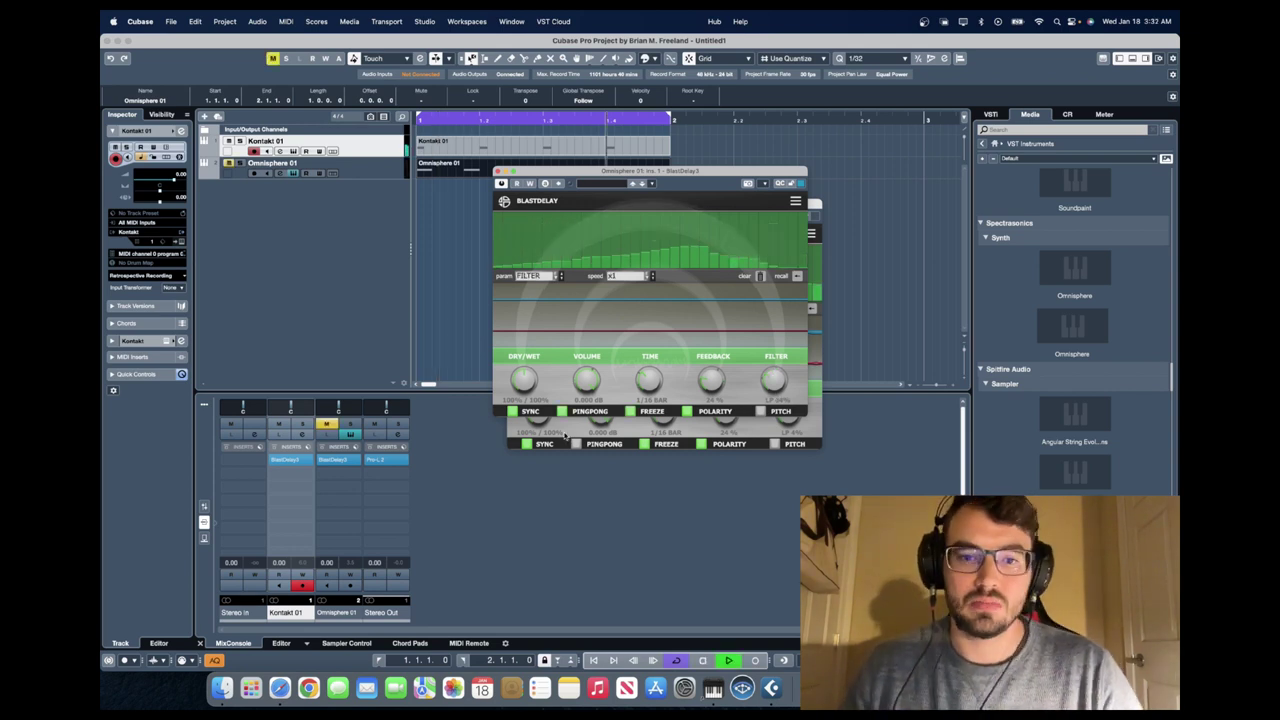
left_click(575, 444)
key("space")
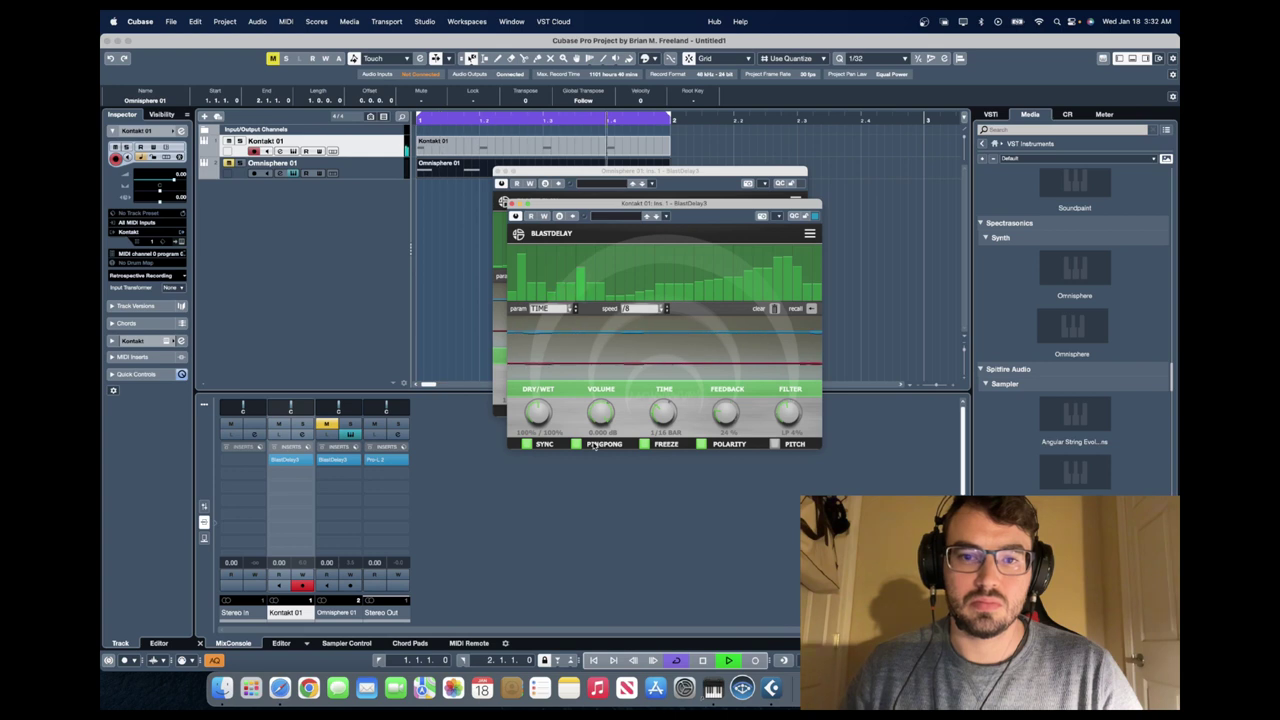
left_click(229, 163)
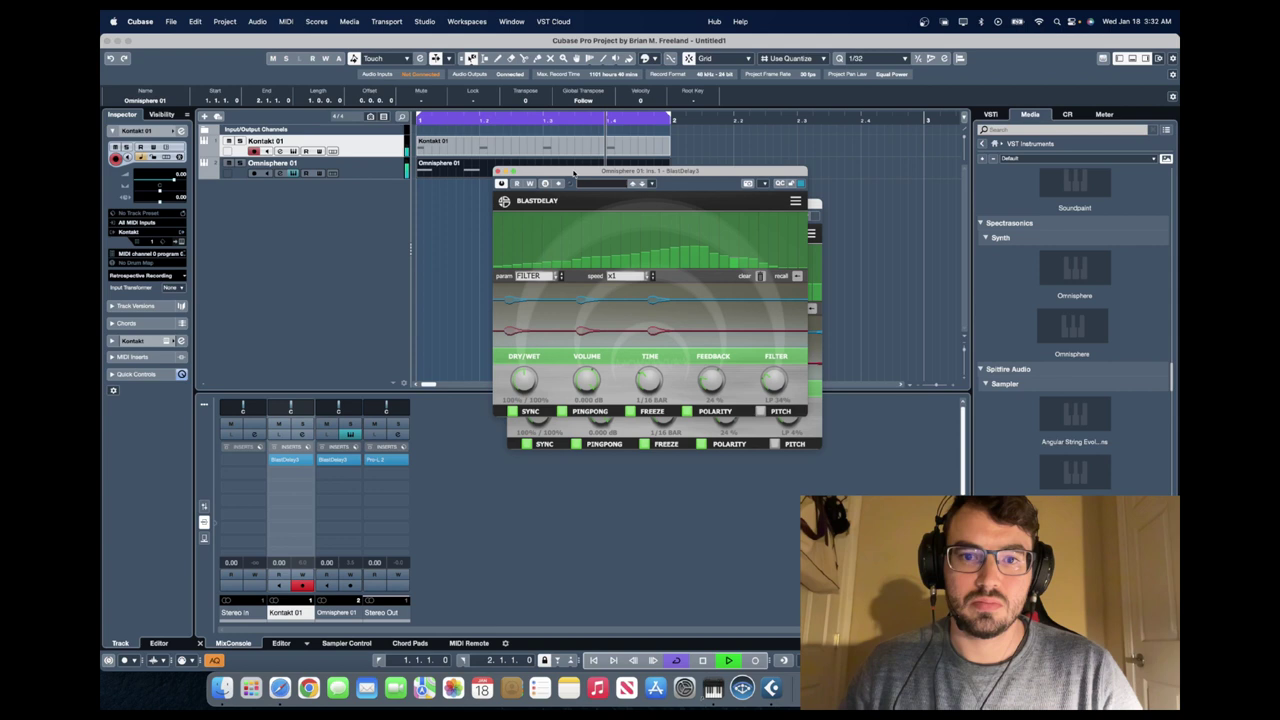
left_click(327, 494)
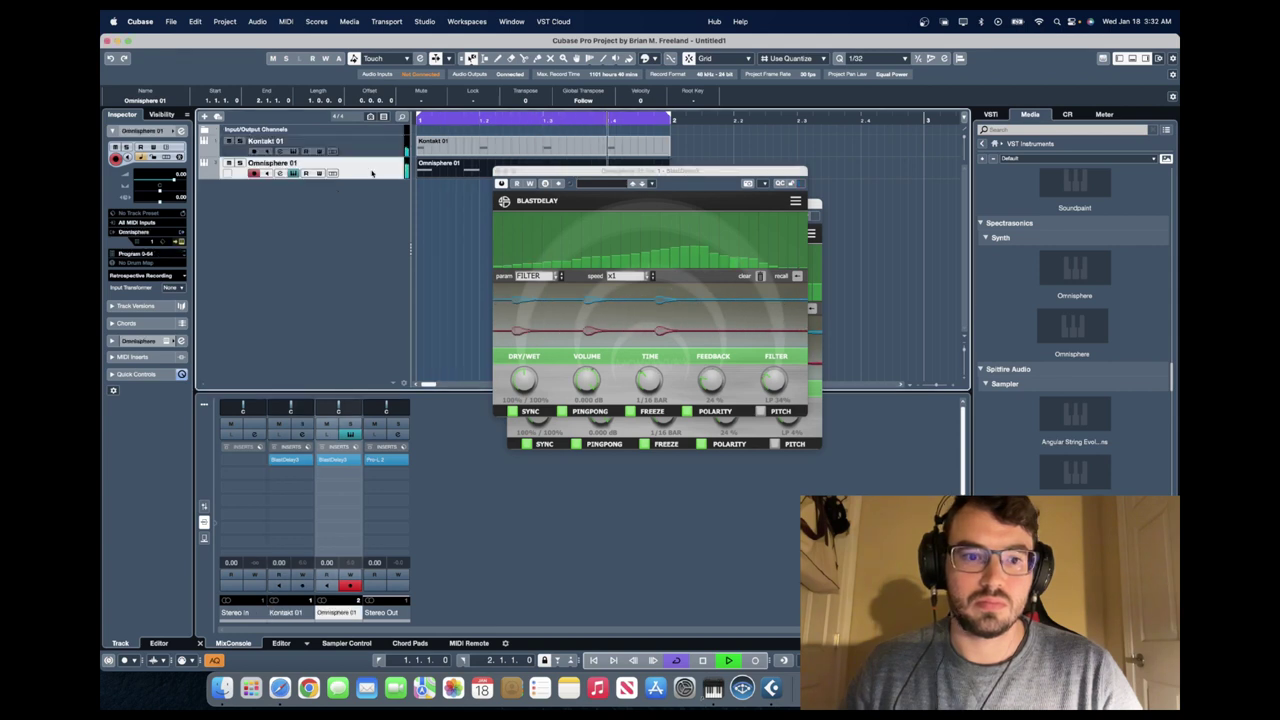
Step: Reopen Omnisphere's BlastDelay, switch off FREEZE, and bring up its preset list
left_click(340, 462)
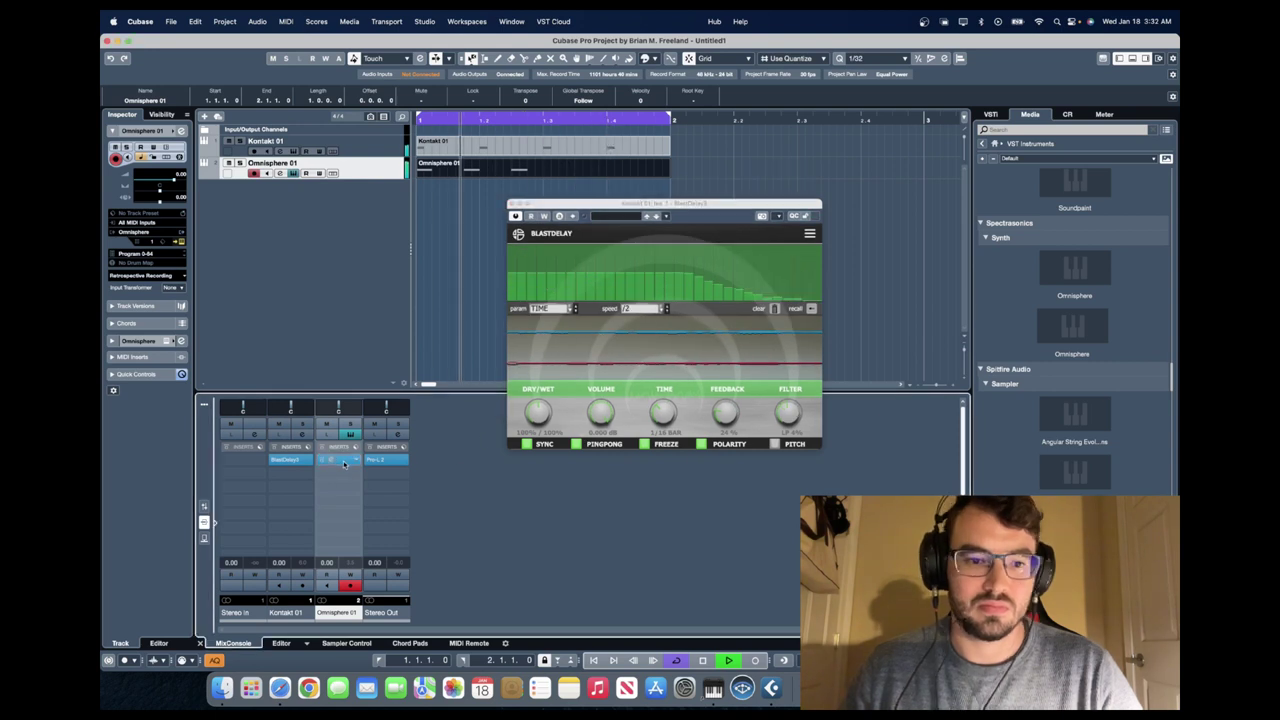
left_click(327, 461)
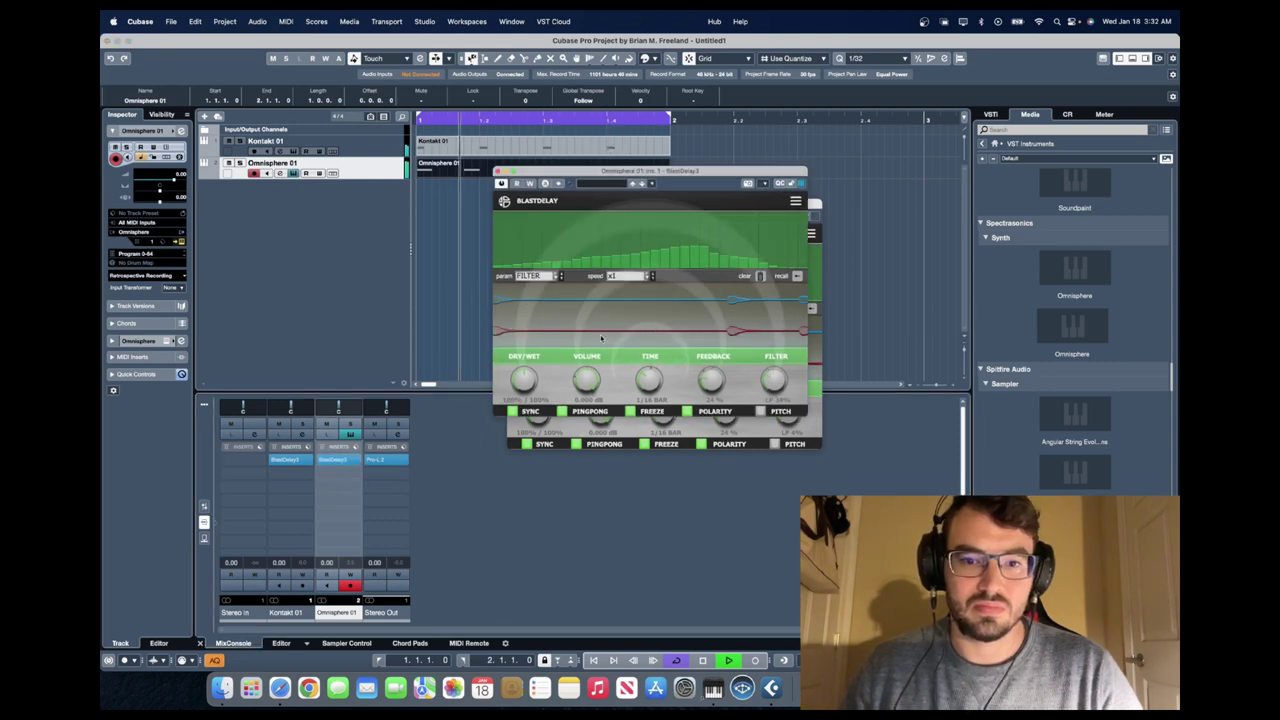
left_click(630, 411)
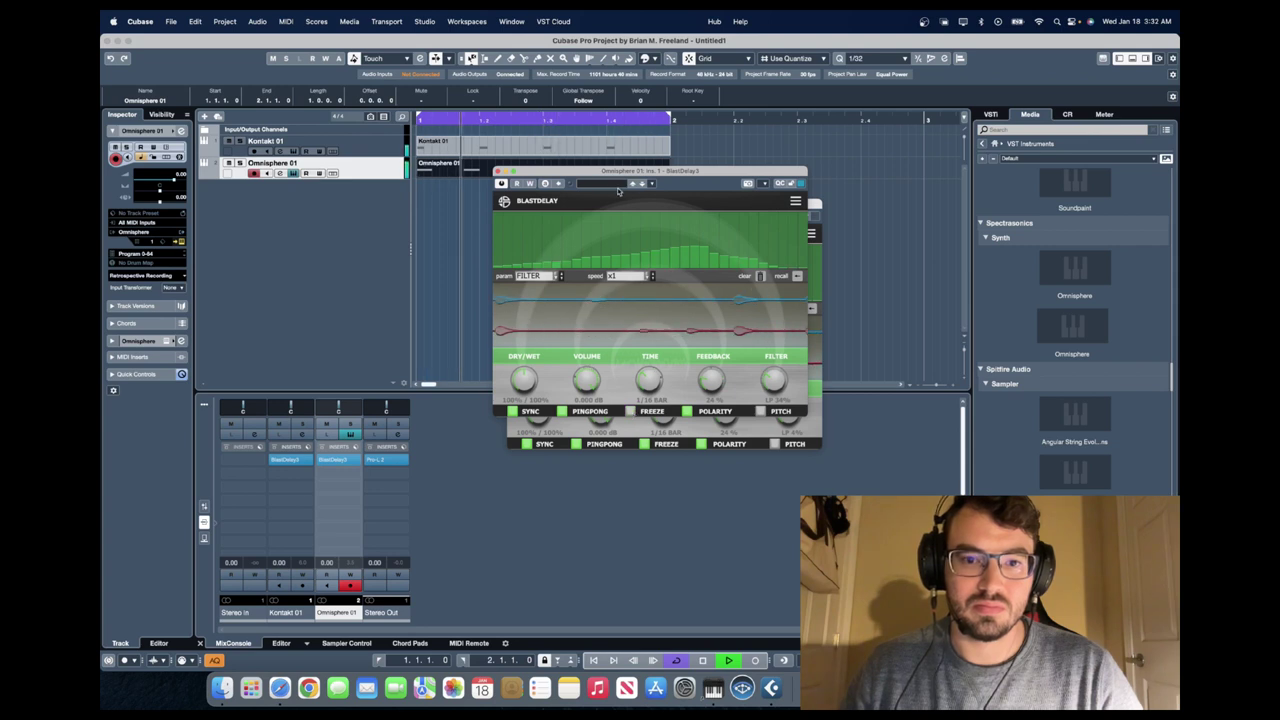
left_click_drag(630, 185, 626, 187)
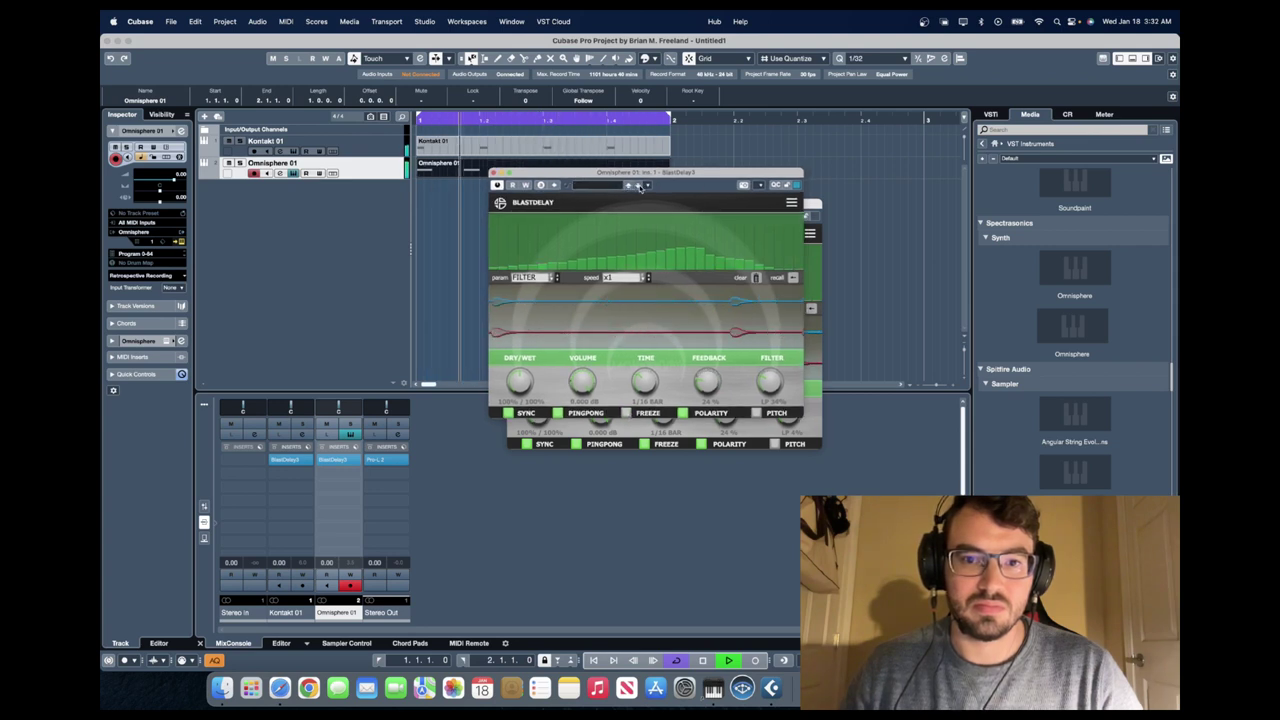
left_click(609, 186)
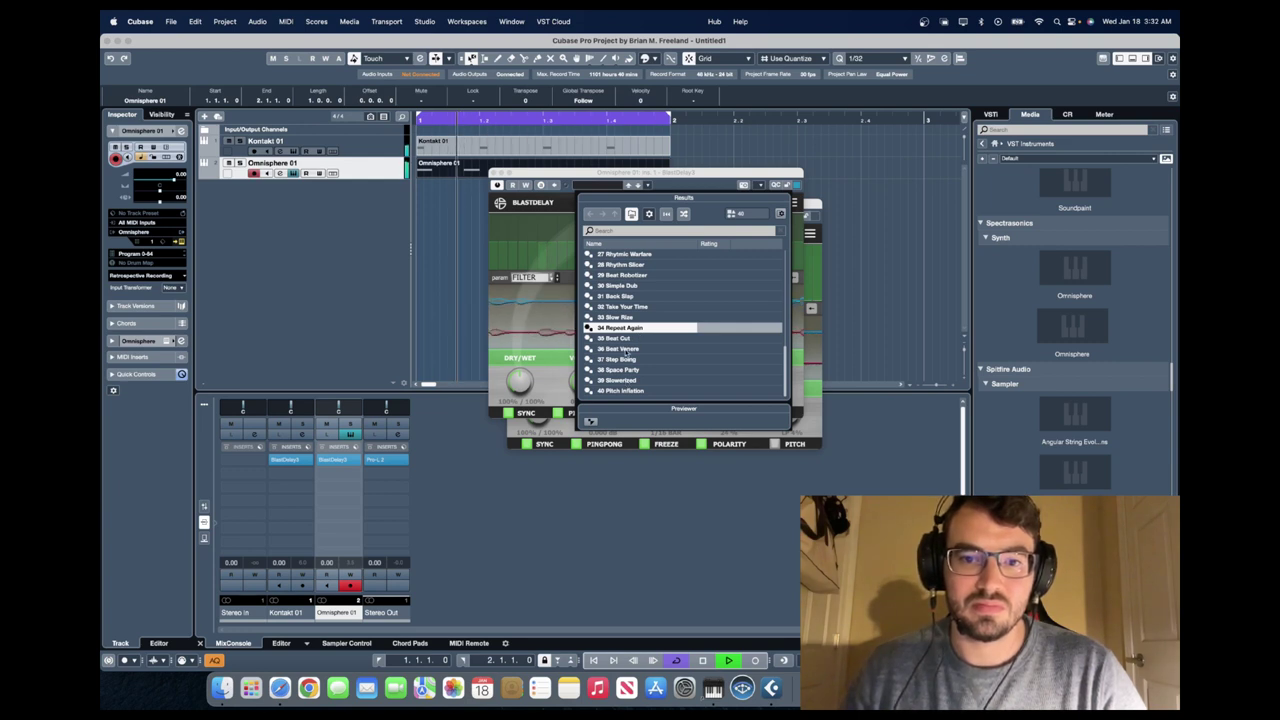
Step: Try presets 36 and 37 Step Boing, then load 29 Beat Robotizer
left_click(622, 348)
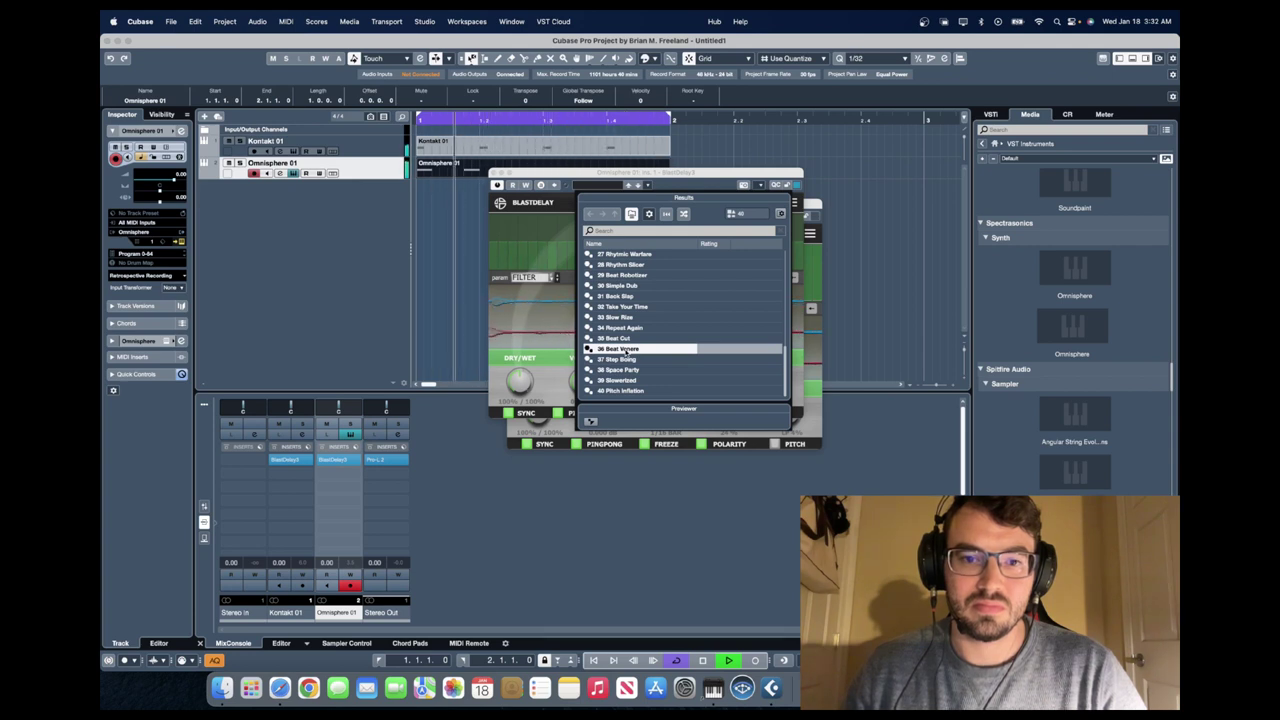
scroll(625, 355, "up", 1)
left_click(620, 382)
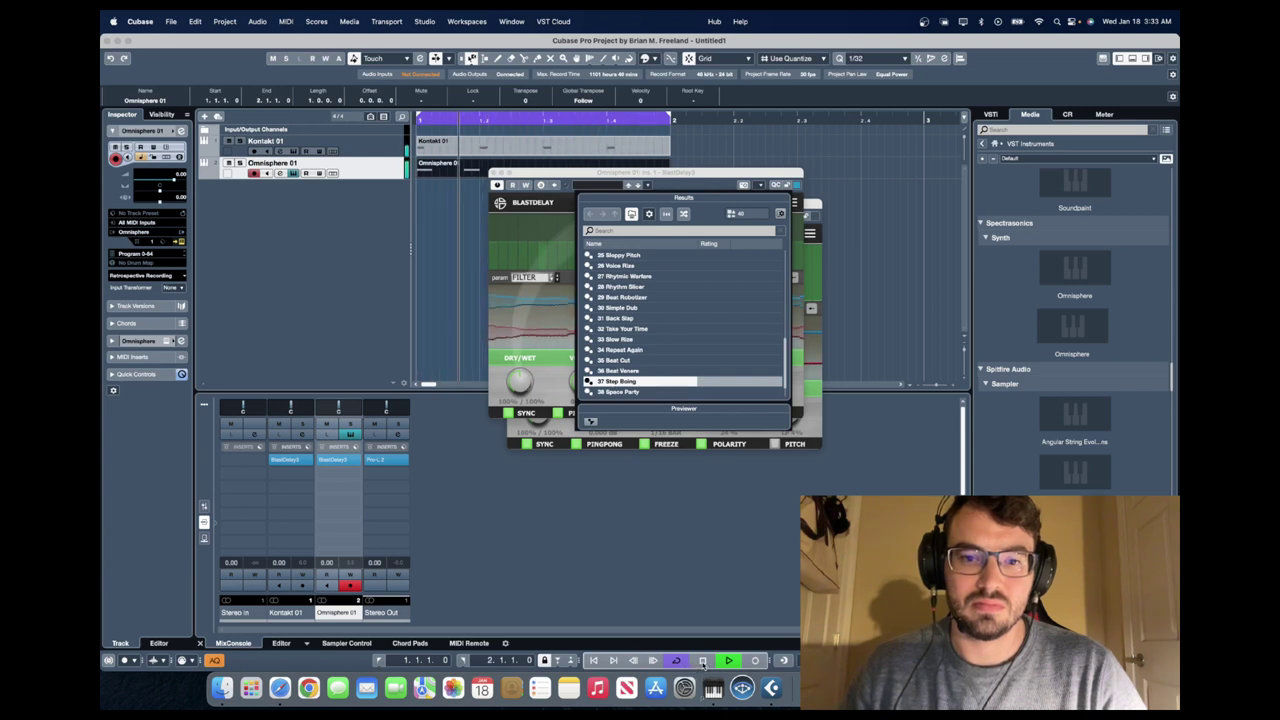
left_click(624, 297)
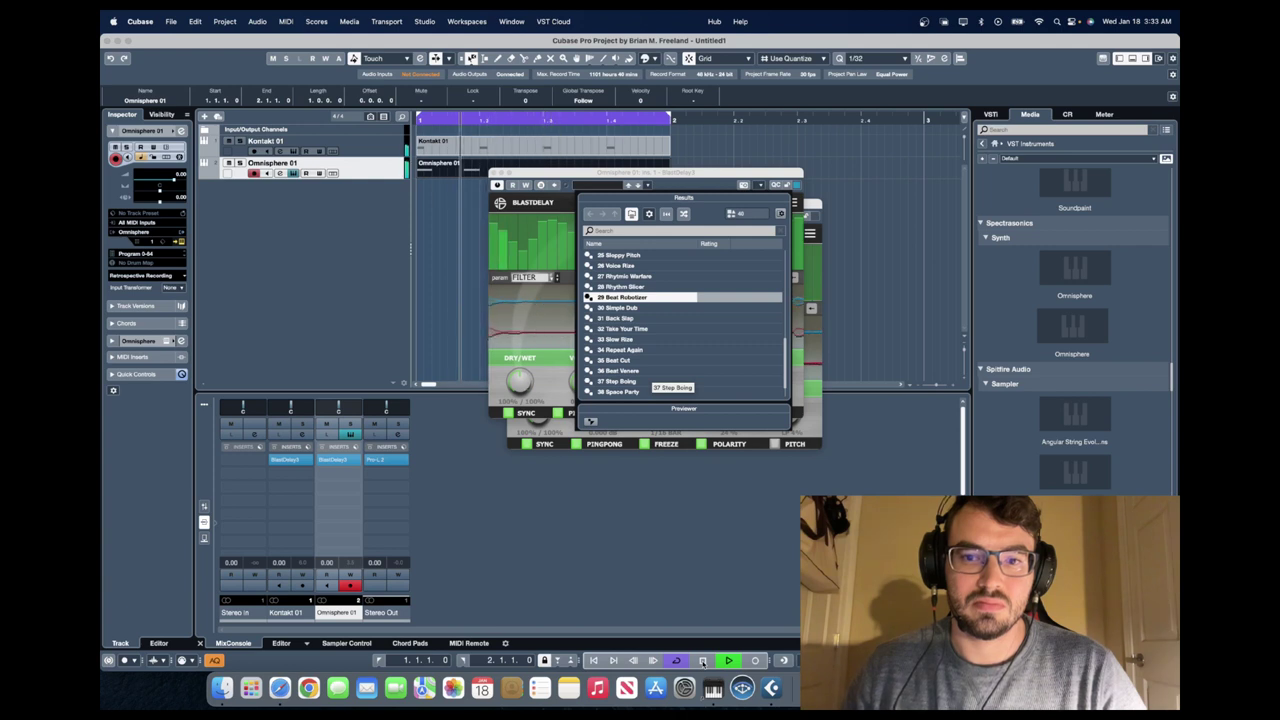
left_click(703, 663)
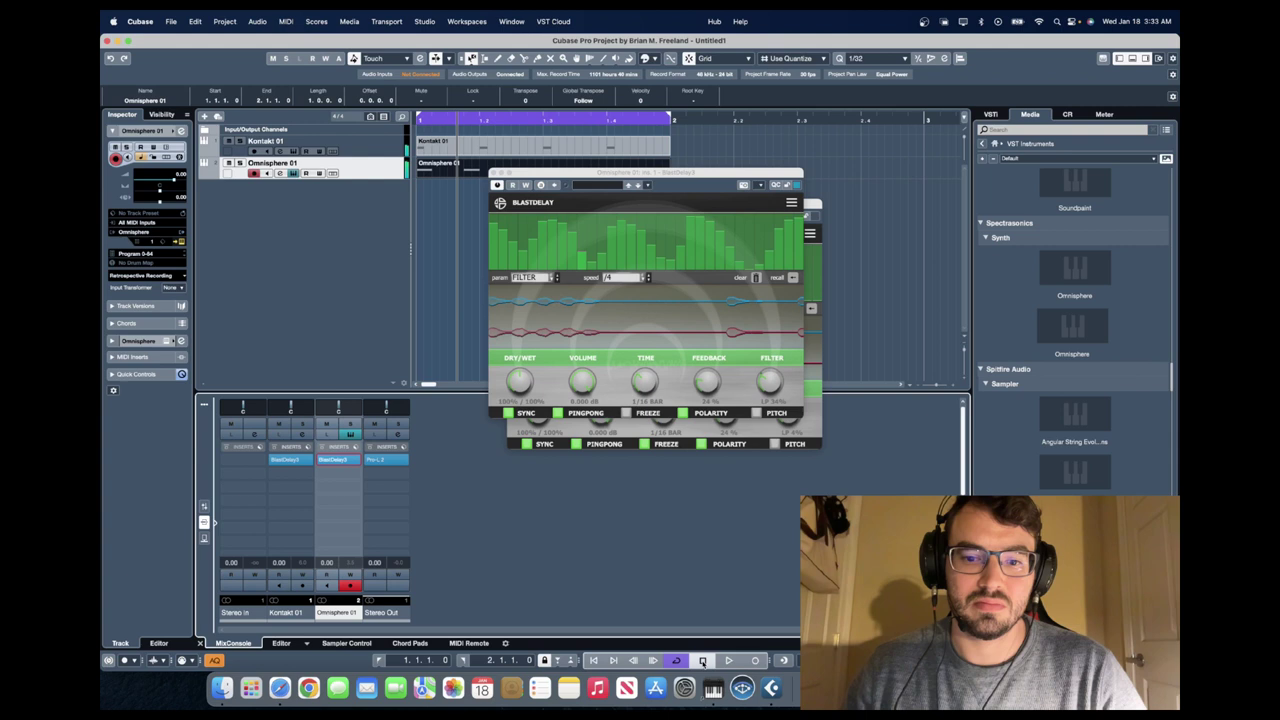
Step: Close the preset browser and stop playback
left_click(703, 660)
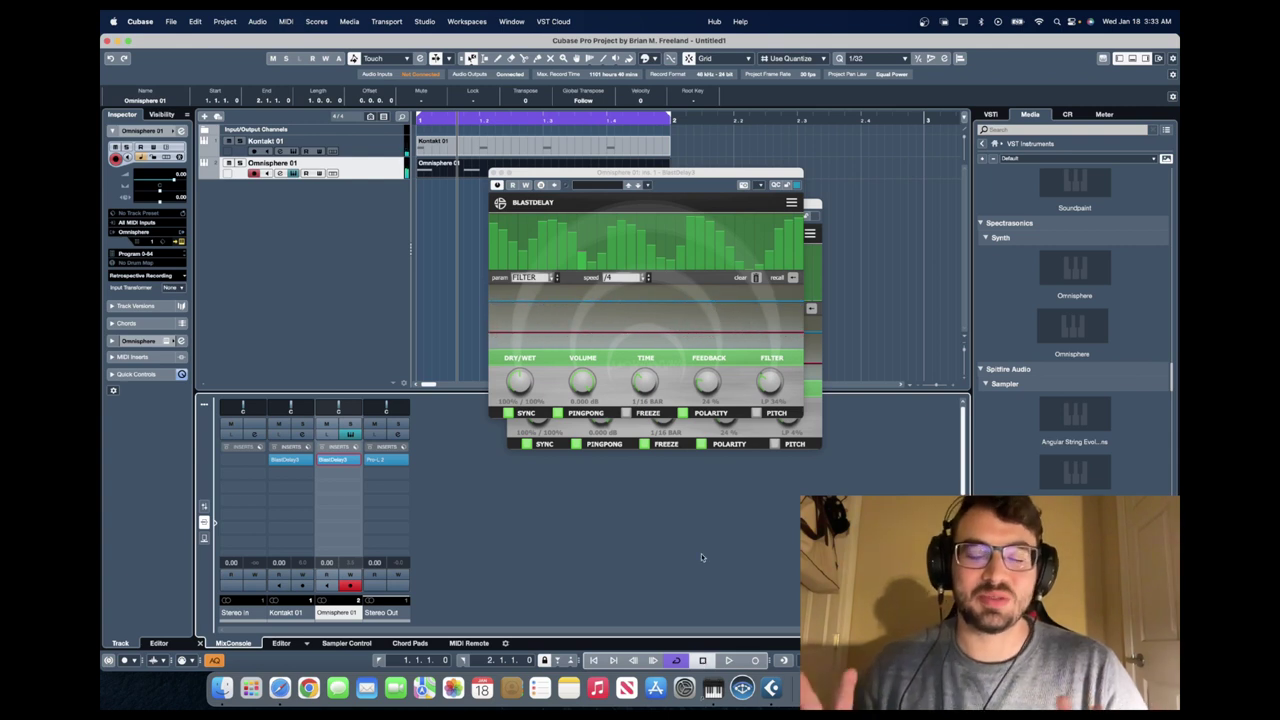